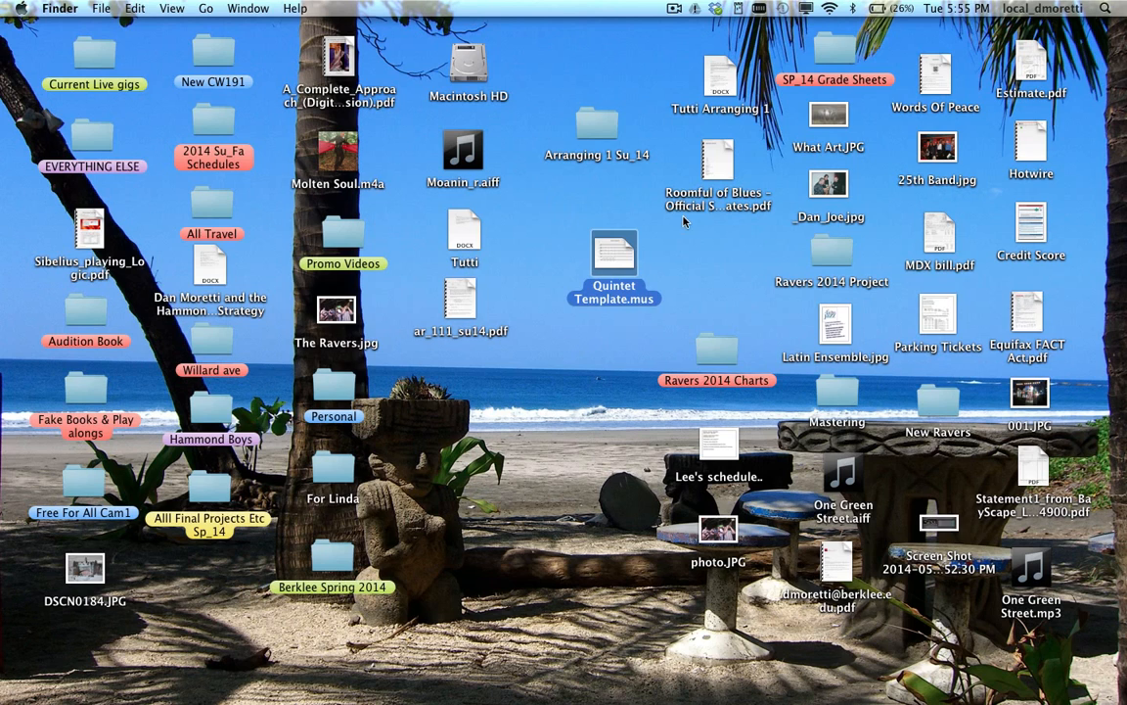
- Open Quintet Template.mus from the Finder desktop in Finale 2012
{"action": "double_click", "coordinate": [613, 256]}
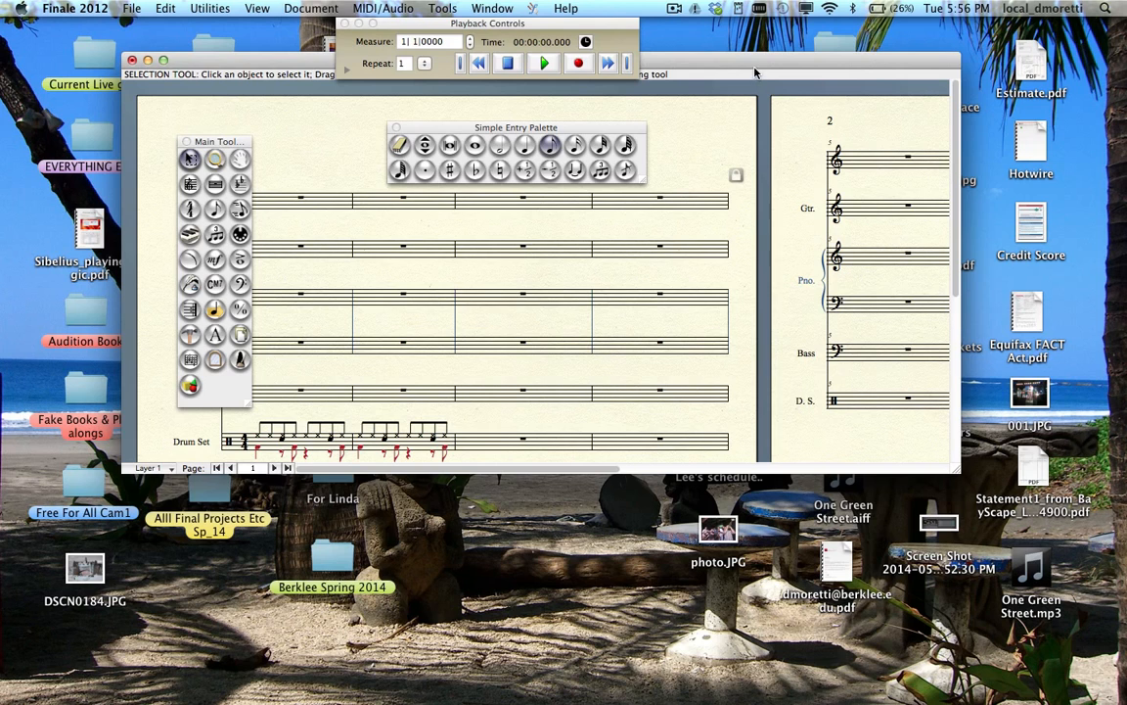
- Enlarge the score window, move the palettes off the staves, and zoom in twice
{"action": "left_click_drag", "start_coordinate": [957, 471], "coordinate": [957, 613]}
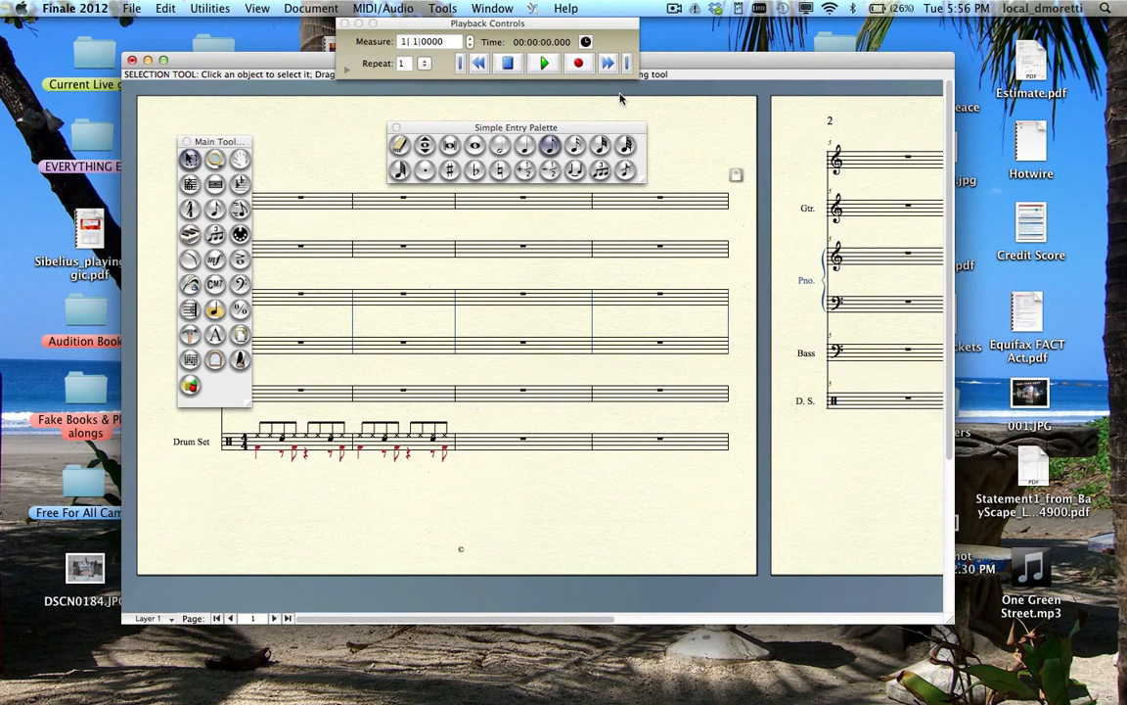
{"action": "left_click_drag", "start_coordinate": [622, 130], "coordinate": [748, 94]}
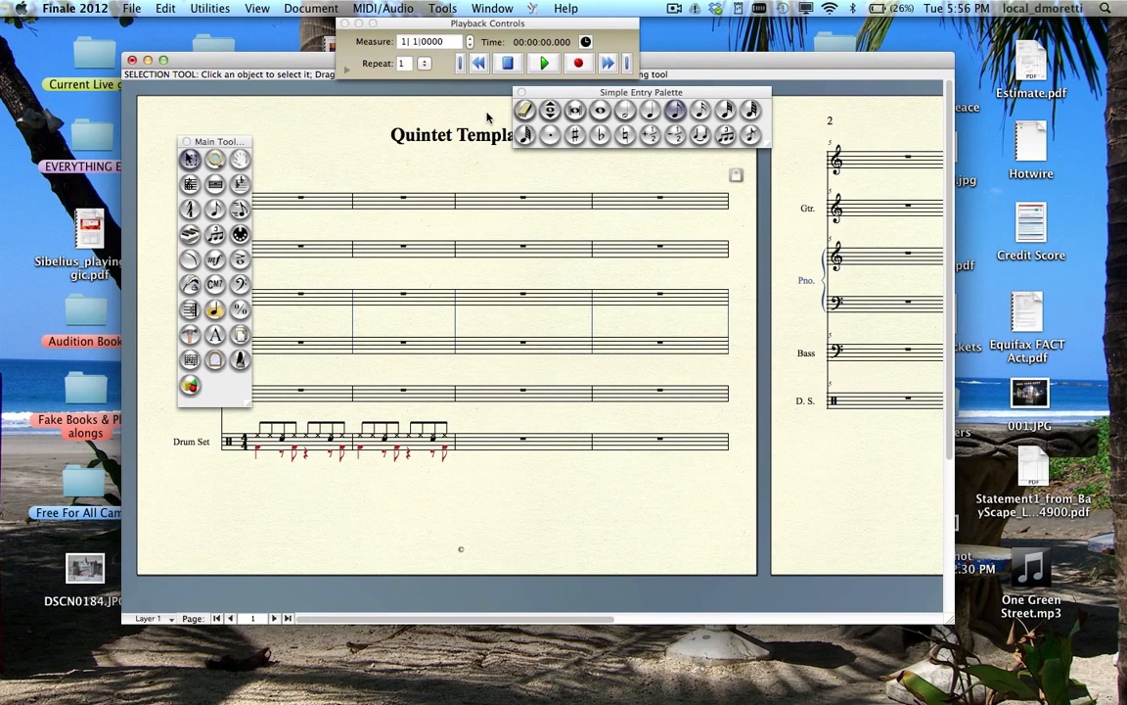
{"action": "left_click_drag", "start_coordinate": [244, 142], "coordinate": [131, 113]}
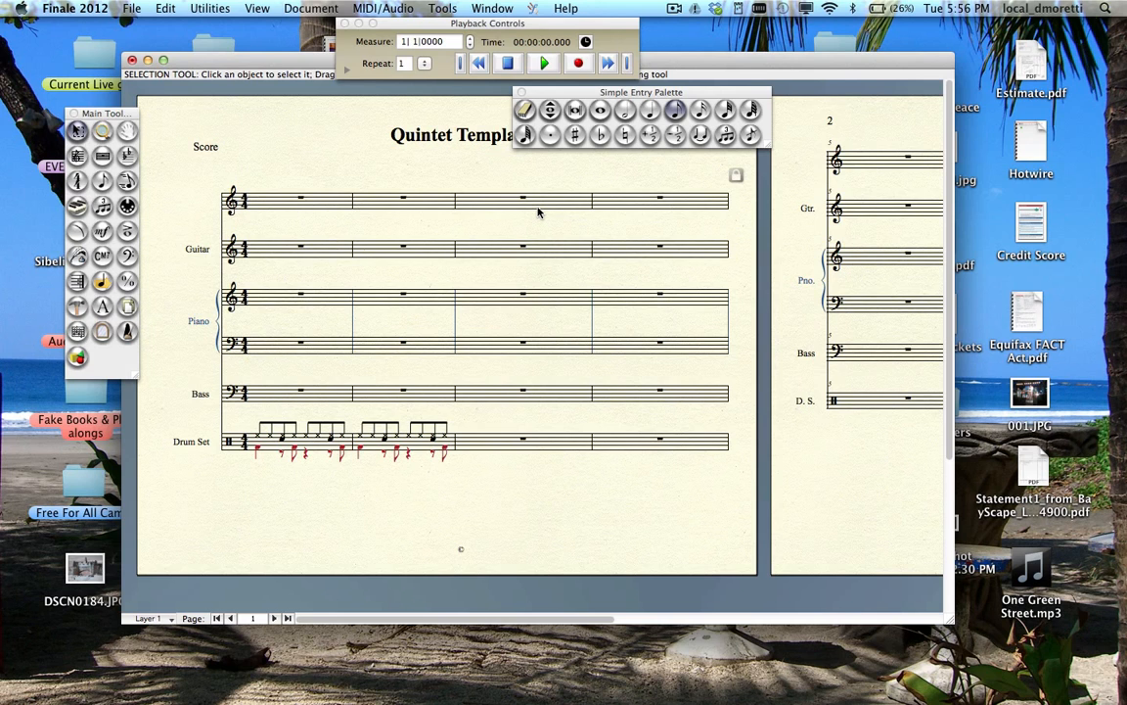
{"action": "key", "text": "super+equal"}
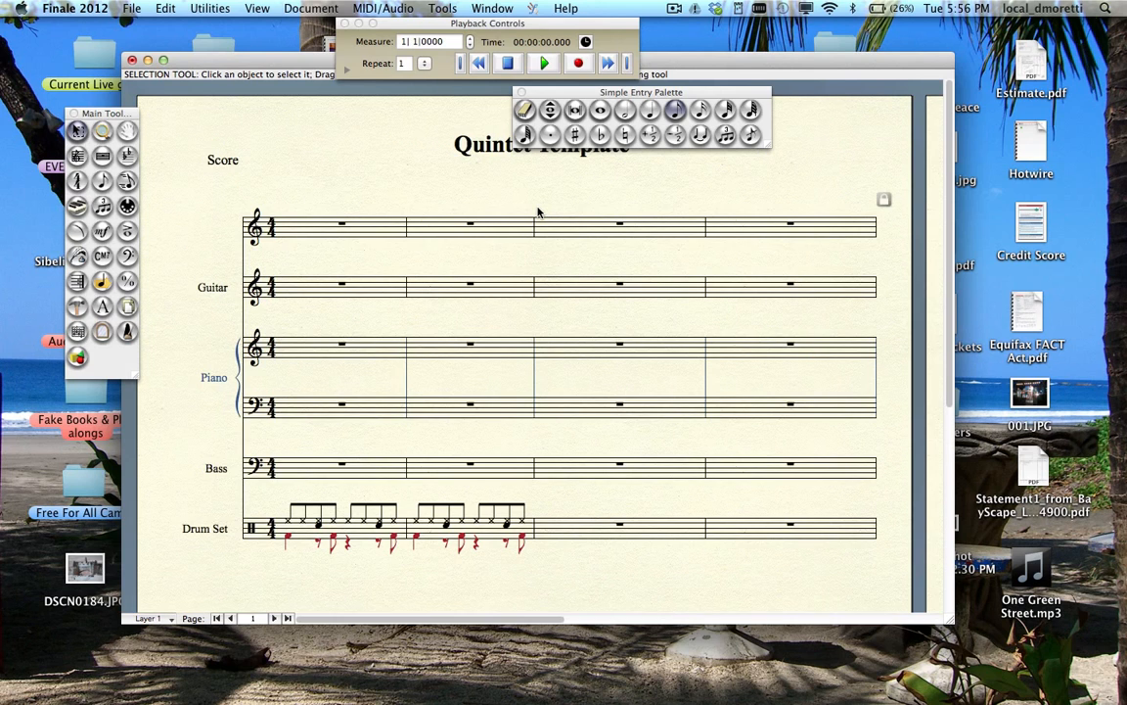
{"action": "key", "text": "super+equal"}
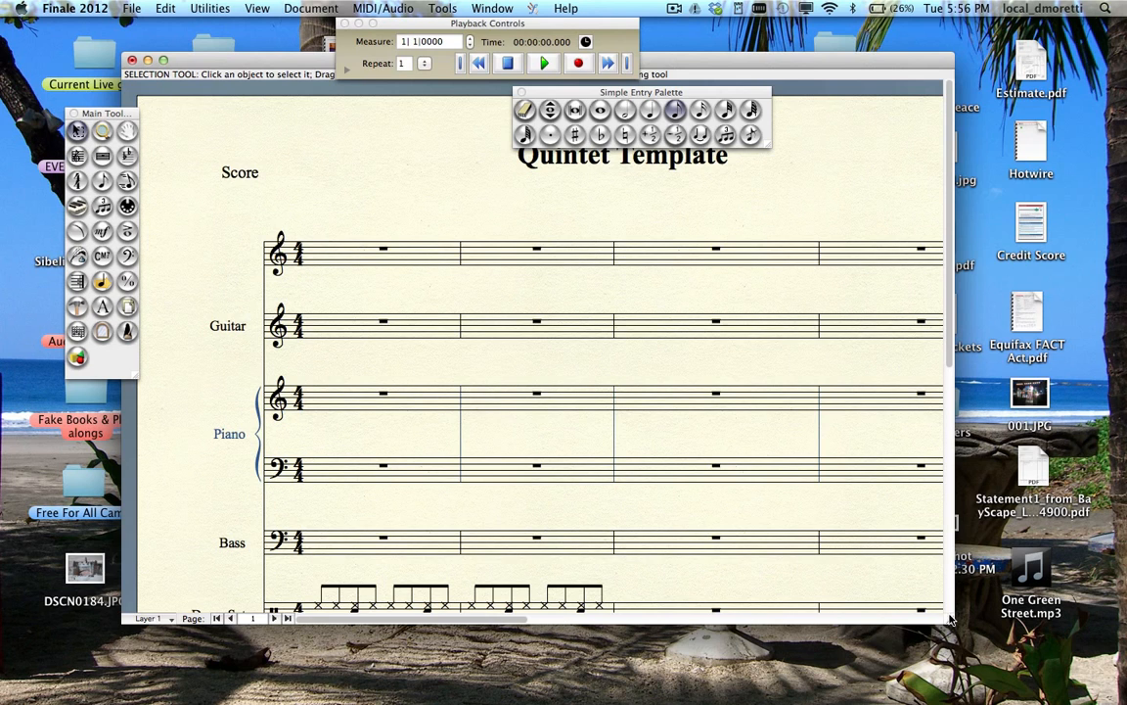
{"action": "left_click_drag", "start_coordinate": [950, 619], "coordinate": [991, 701]}
{"action": "scroll", "coordinate": [848, 460], "scroll_direction": "down", "scroll_amount": 2}
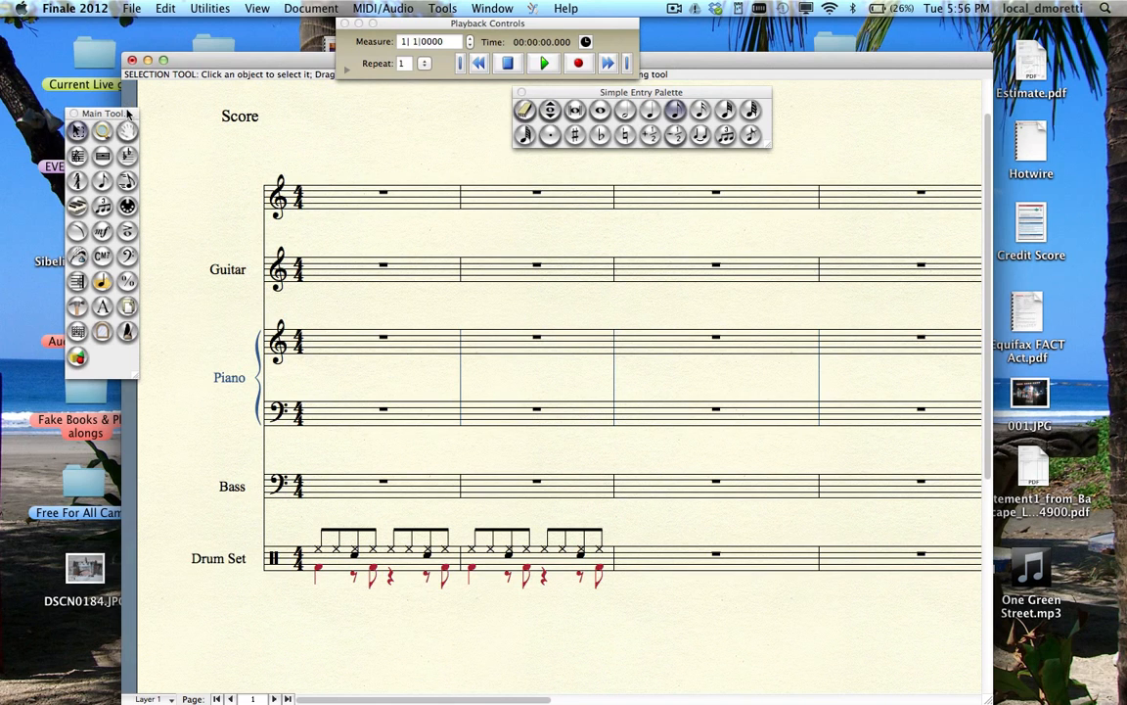
{"action": "left_click_drag", "start_coordinate": [127, 116], "coordinate": [222, 110]}
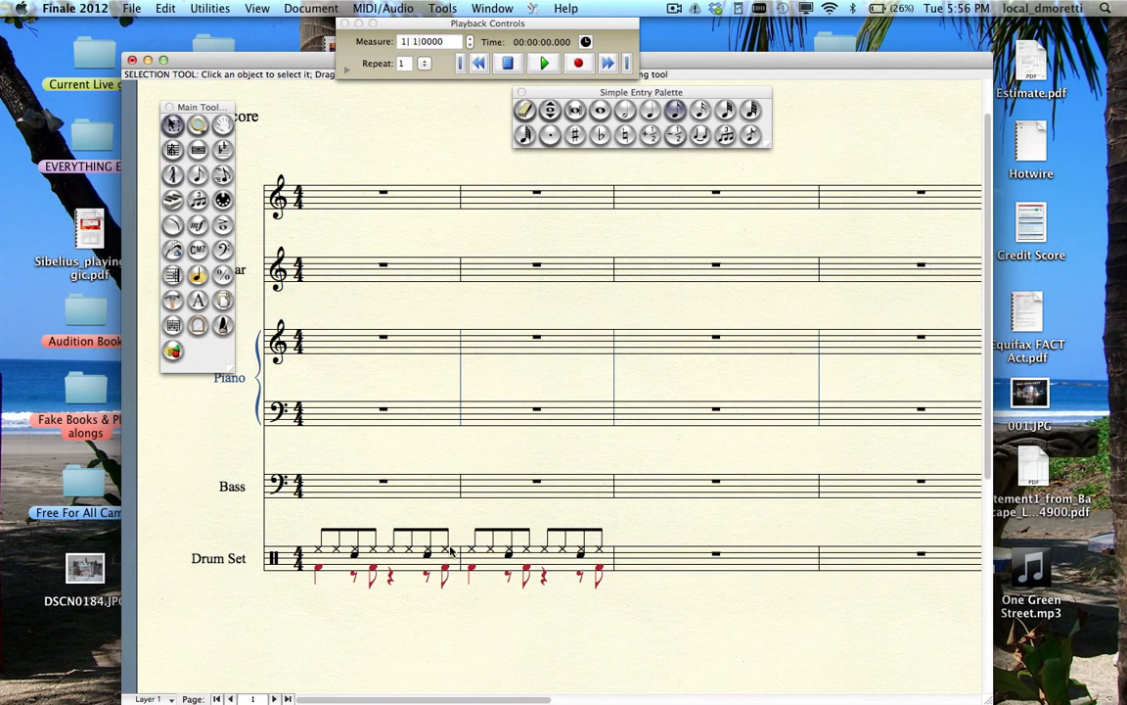
- Delete the pre-written groove from Drum Set measures 1–2 and choose eighth-note entry
{"action": "left_click", "coordinate": [508, 573]}
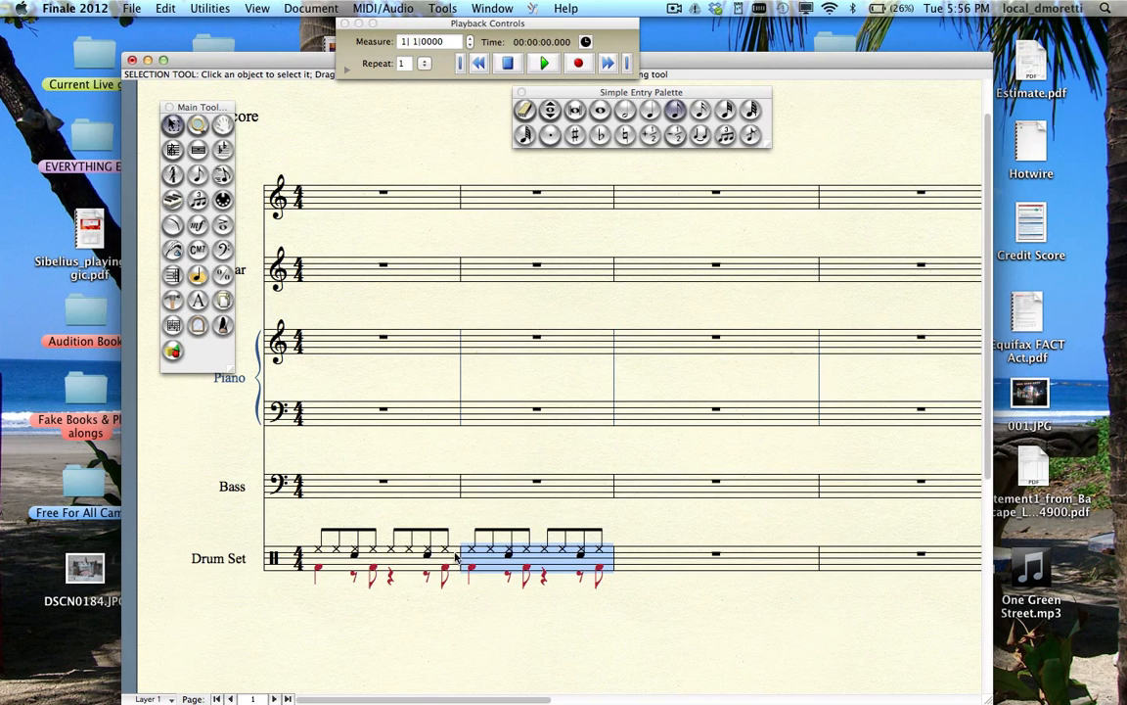
{"action": "left_click", "coordinate": [412, 561], "text": "shift"}
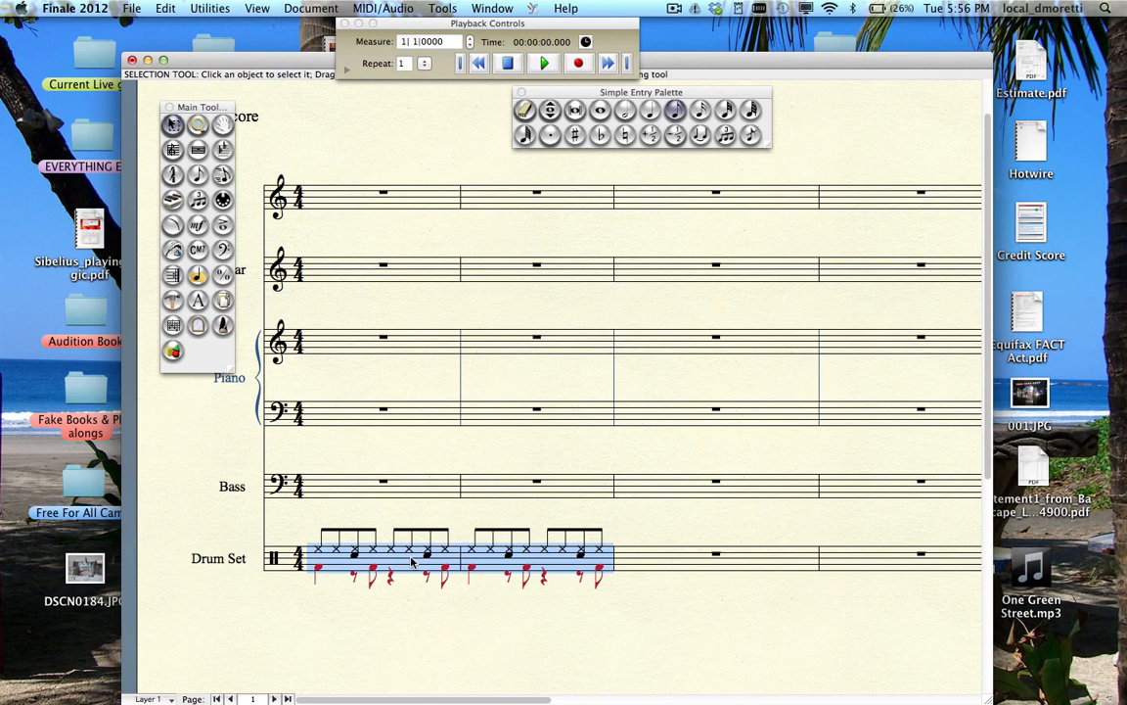
{"action": "key", "text": "BackSpace"}
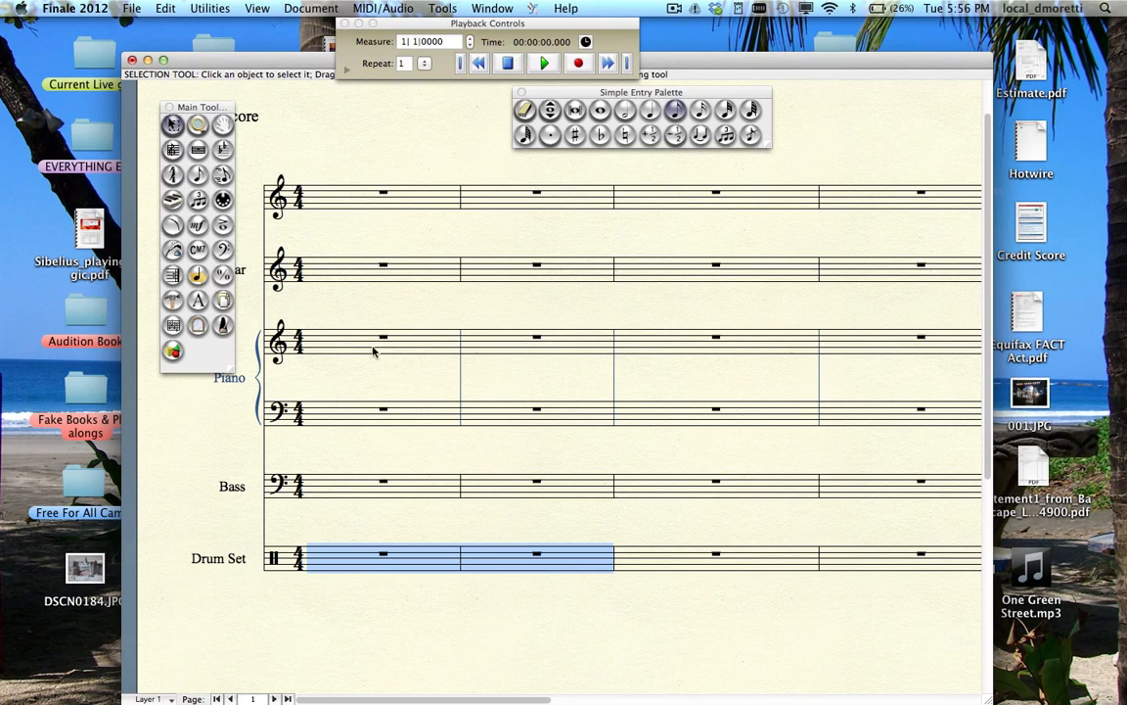
{"action": "left_click", "coordinate": [673, 112]}
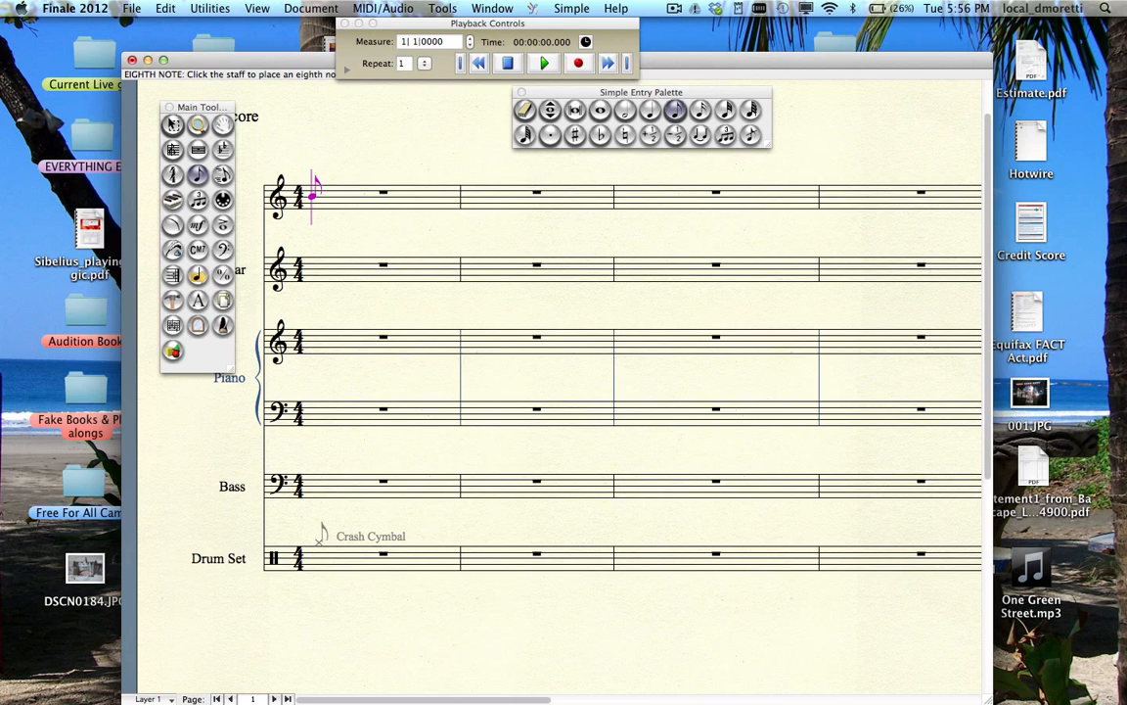
- Enter eight ride-cymbal eighth notes across Drum Set measure 1, undoing one stray crash note
{"action": "left_click", "coordinate": [320, 538]}
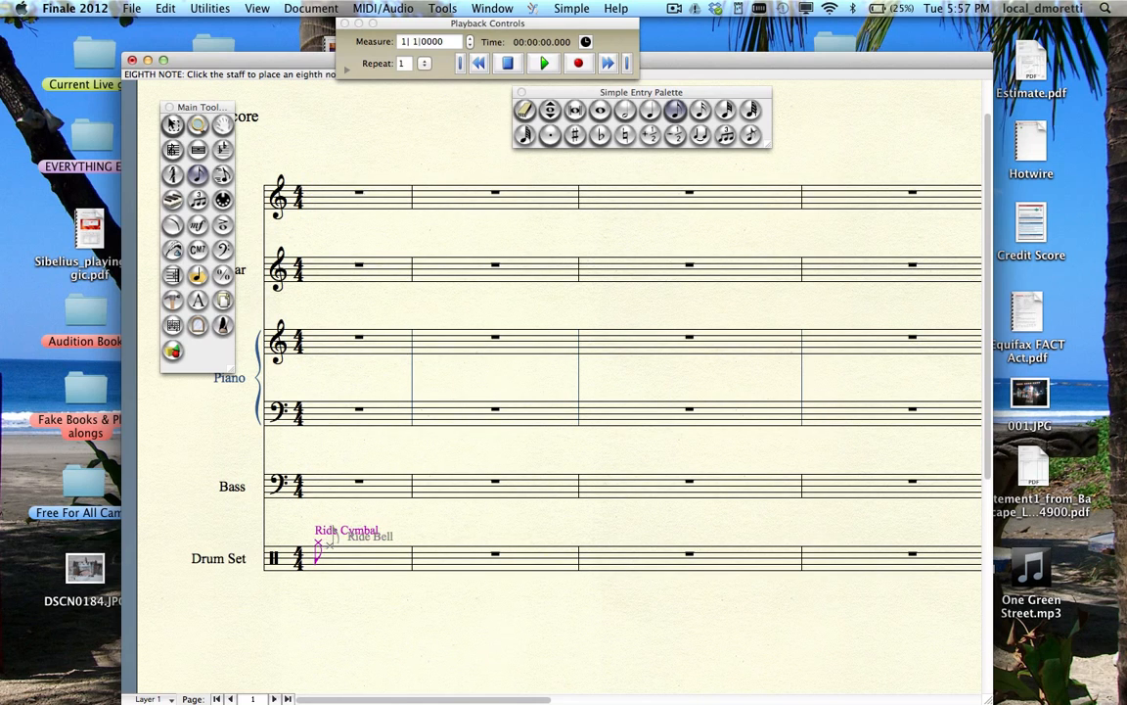
{"action": "left_click", "coordinate": [334, 540]}
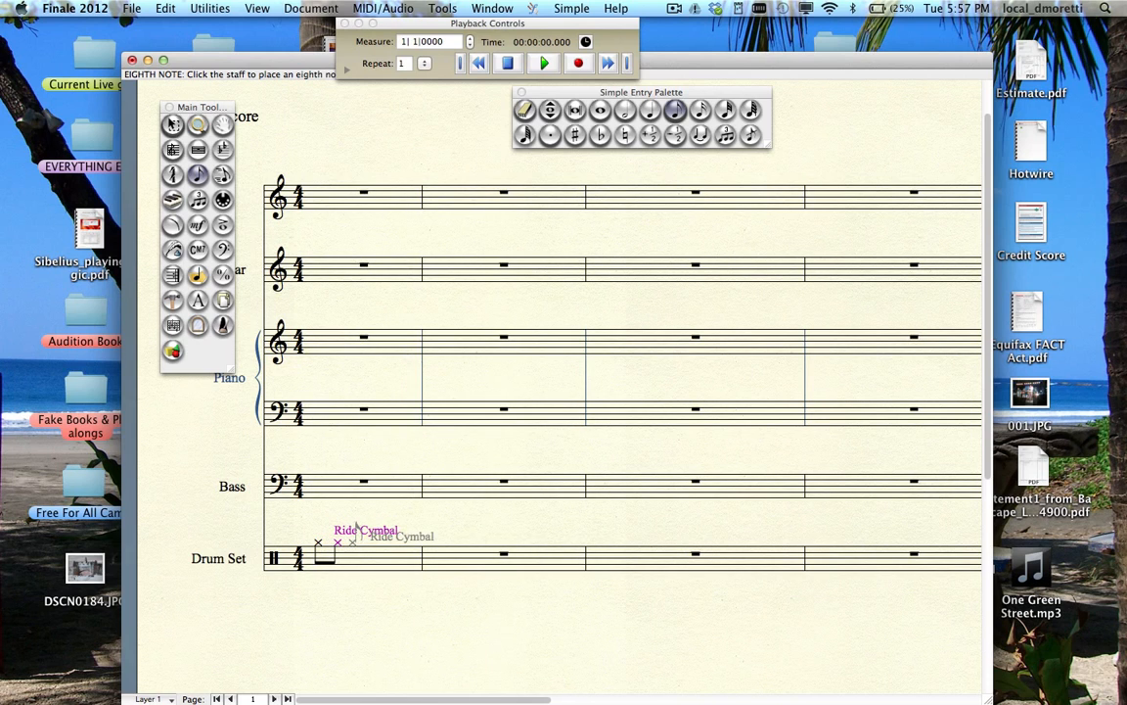
{"action": "left_click", "coordinate": [356, 526]}
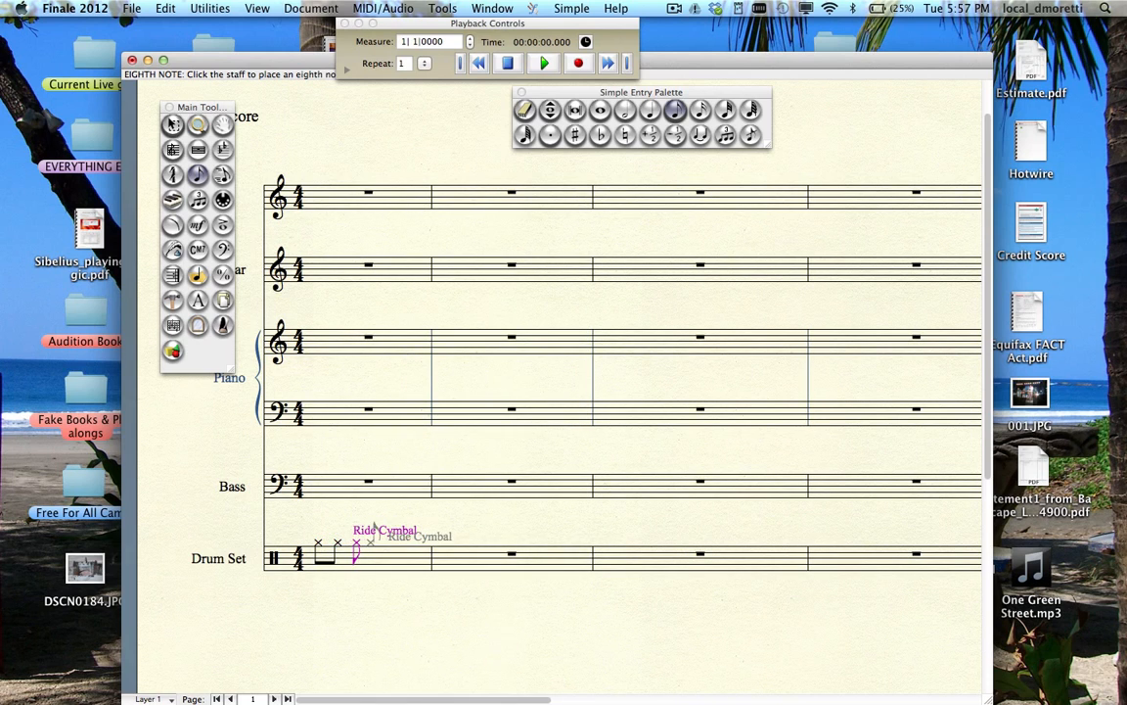
{"action": "left_click", "coordinate": [375, 527]}
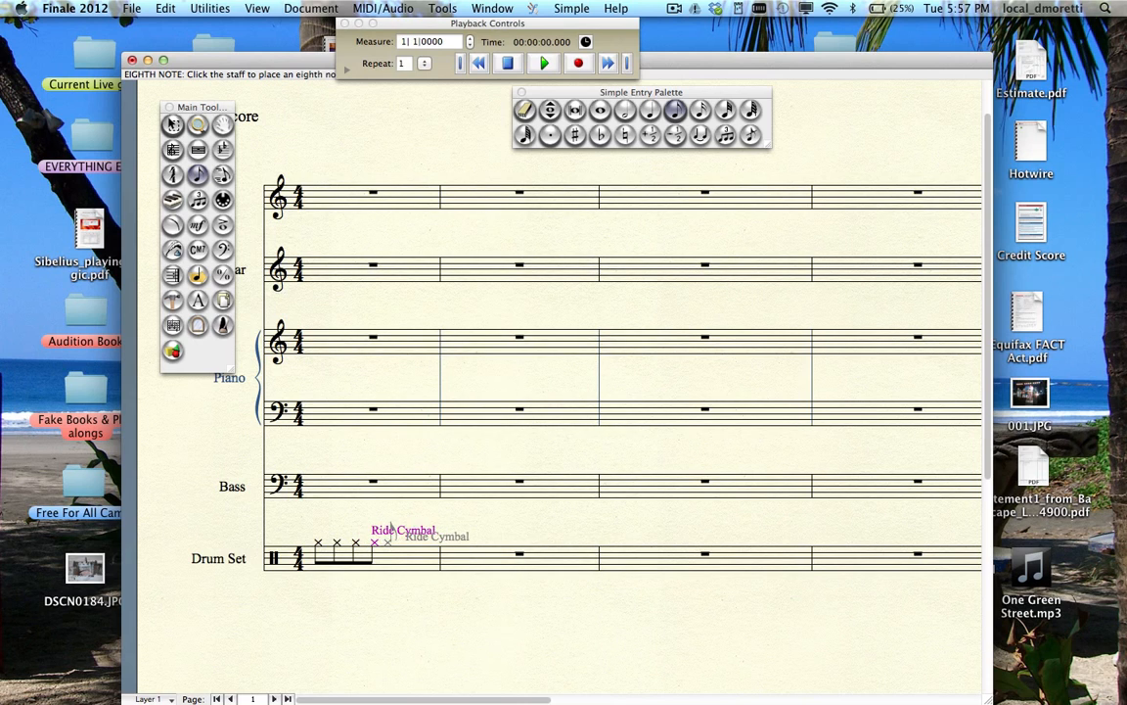
{"action": "left_click", "coordinate": [394, 529]}
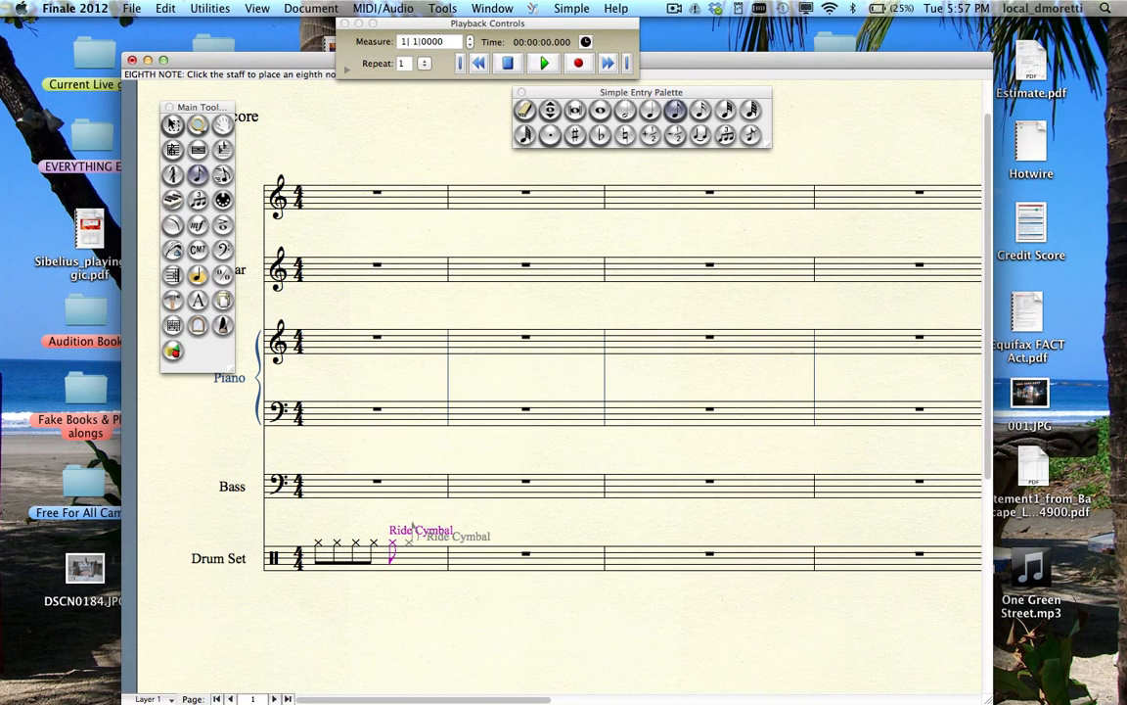
{"action": "left_click", "coordinate": [410, 540]}
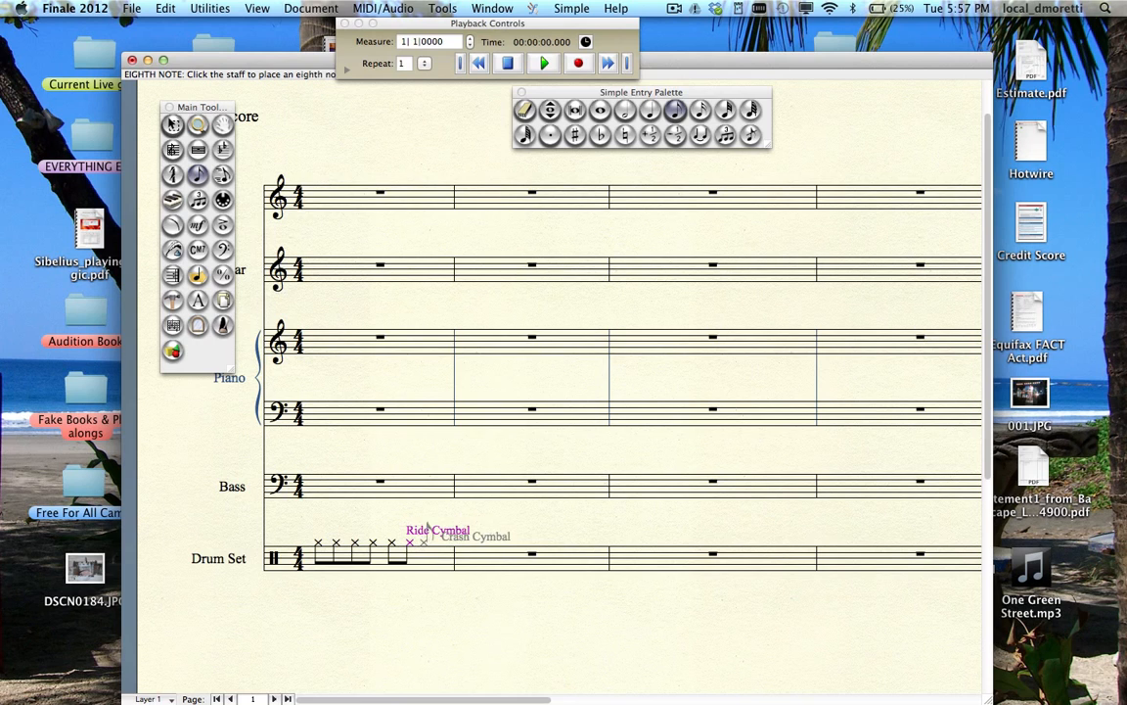
{"action": "left_click", "coordinate": [428, 528]}
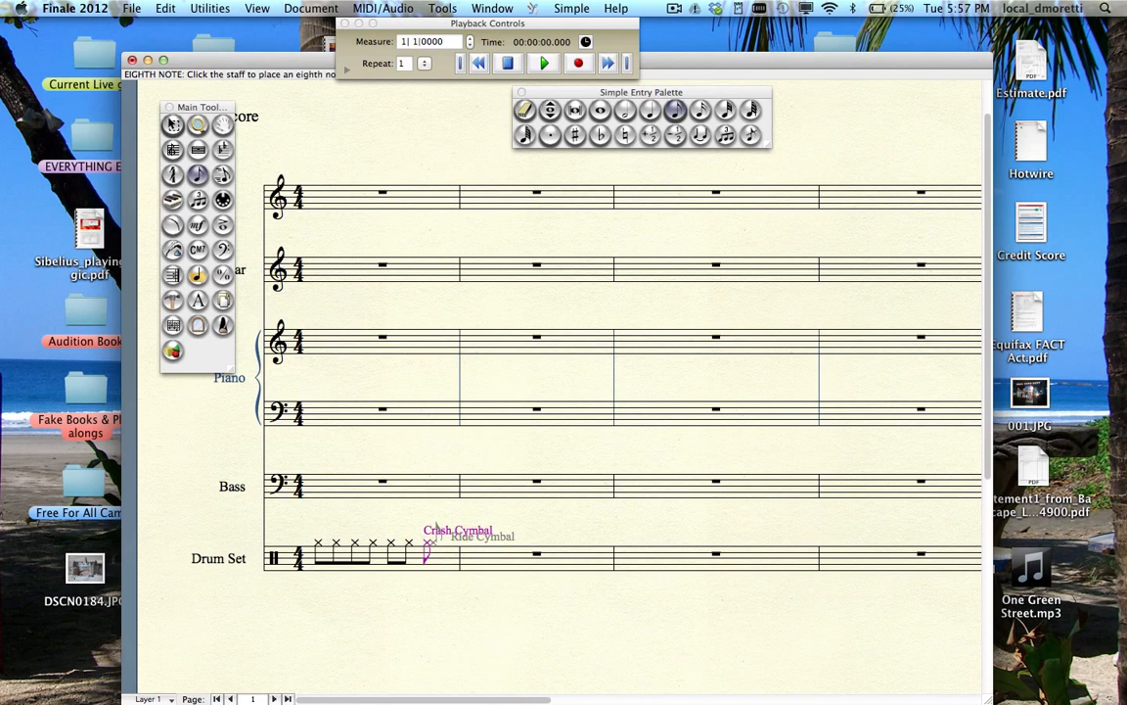
{"action": "key", "text": "super+z"}
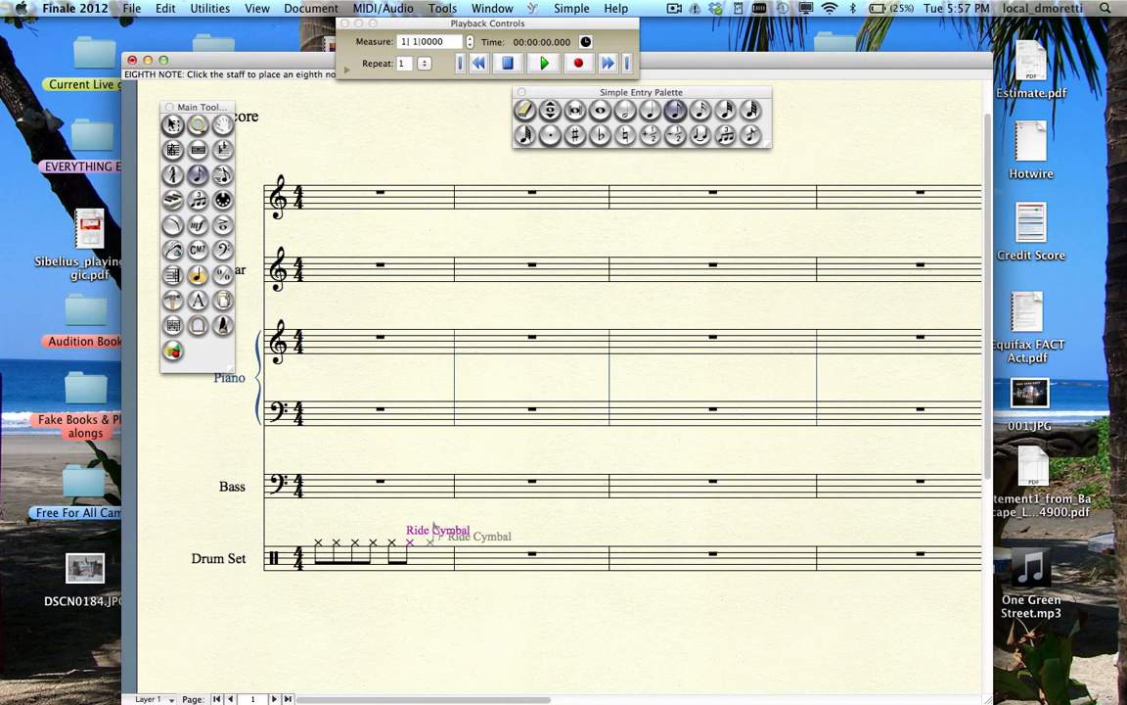
{"action": "left_click", "coordinate": [428, 536]}
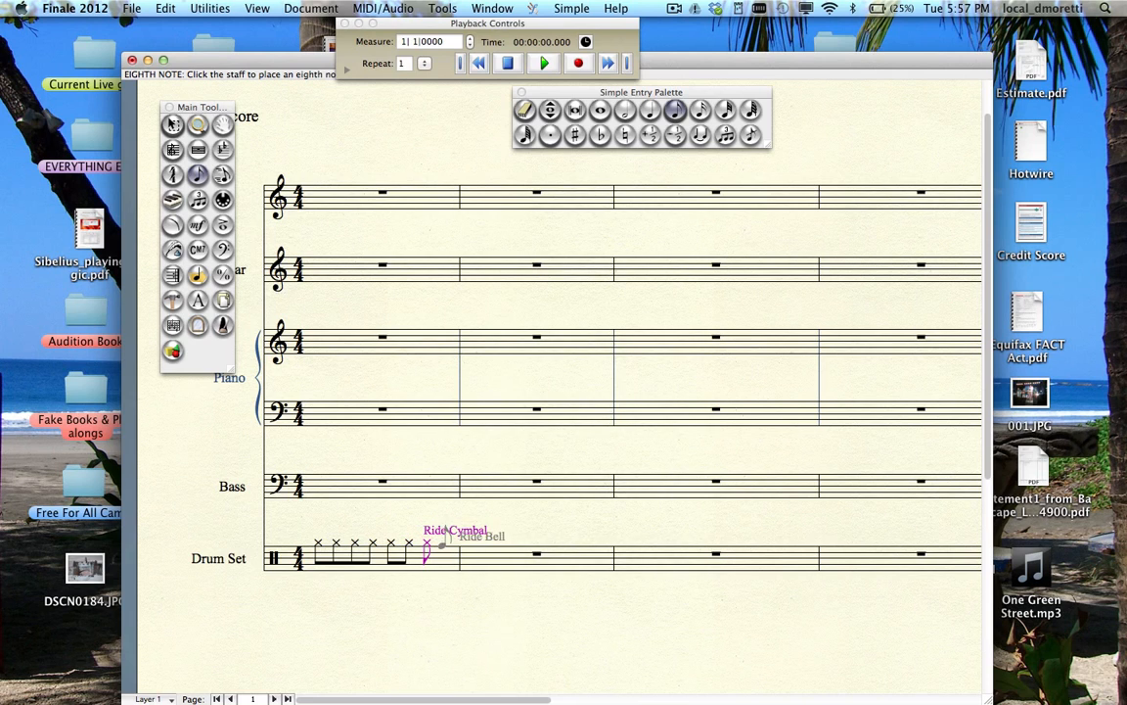
{"action": "left_click", "coordinate": [445, 538]}
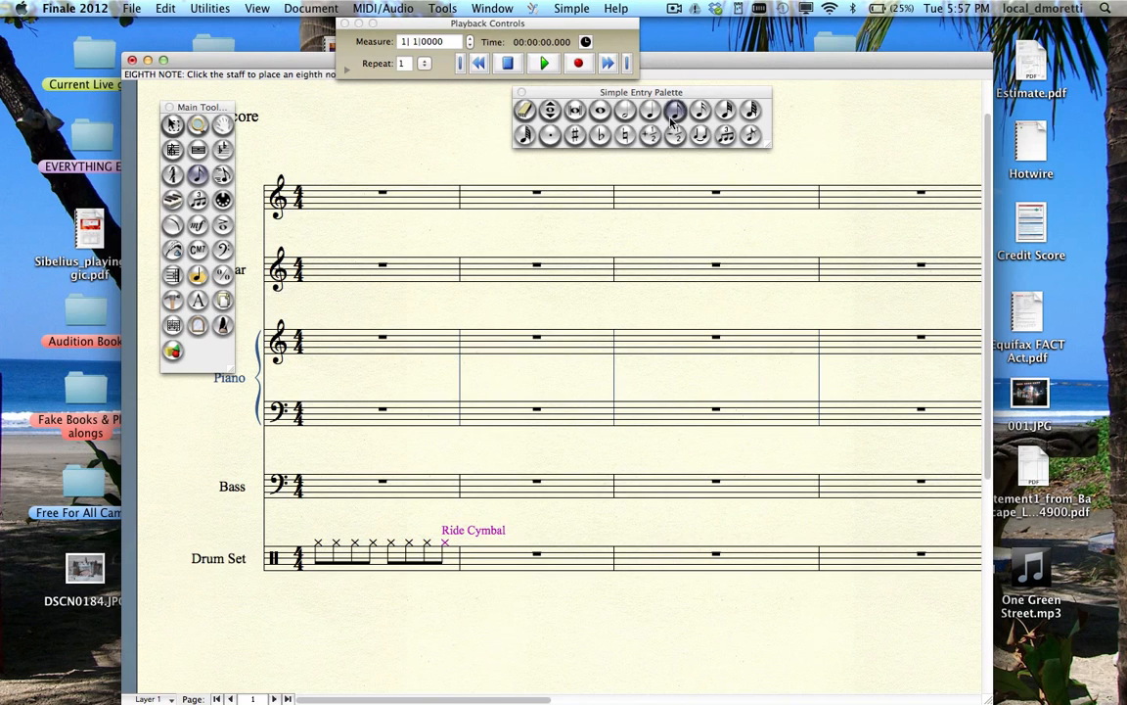
- Add snare-drum eighth notes on beats 2 and 4 of drum measure 1
{"action": "left_click_drag", "start_coordinate": [691, 96], "coordinate": [463, 254]}
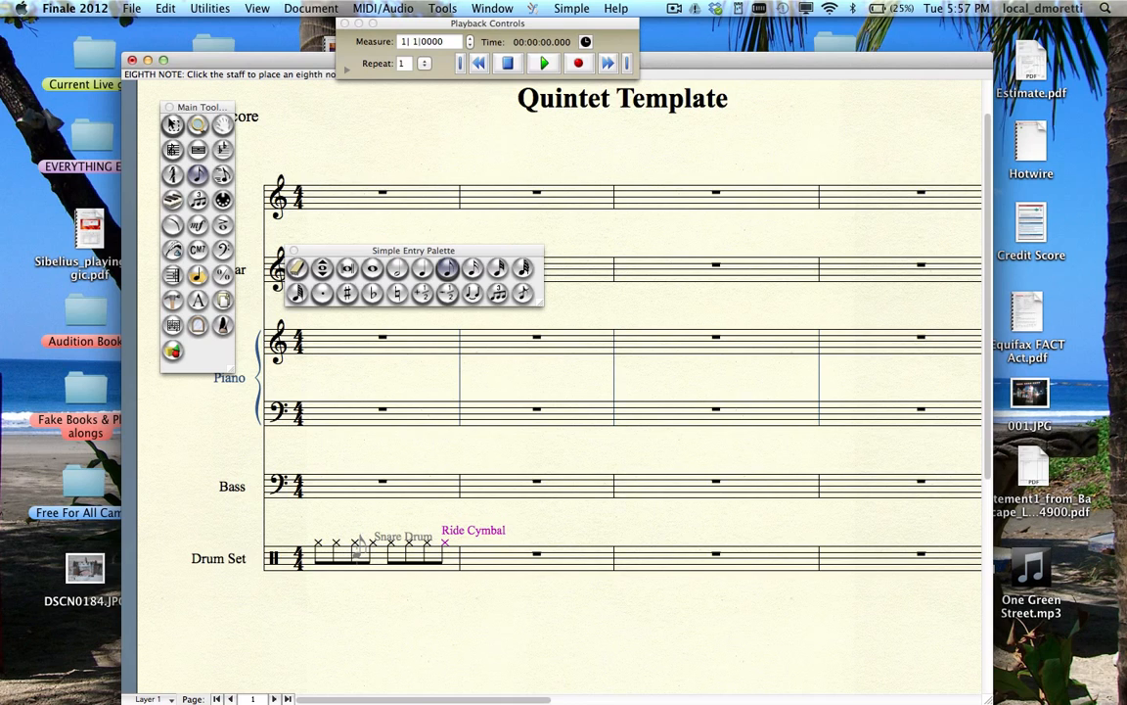
{"action": "left_click", "coordinate": [356, 553]}
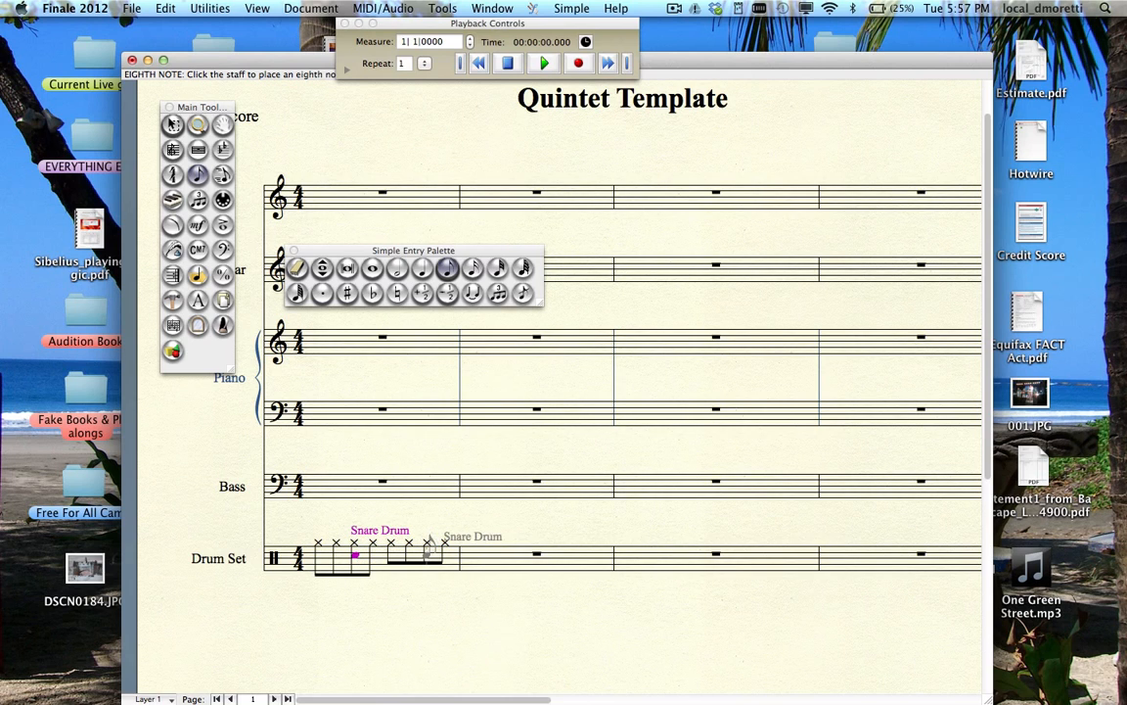
{"action": "left_click", "coordinate": [428, 553]}
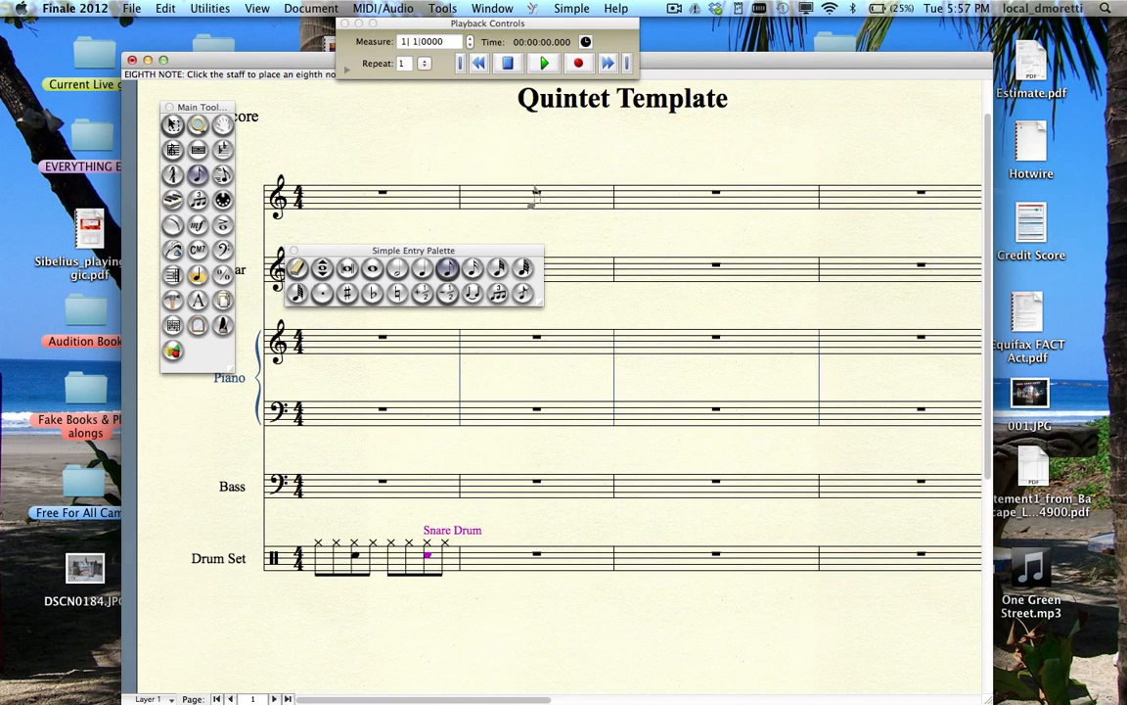
- In Layer 2, add a kick-drum quarter note on beat 1
{"action": "left_click", "coordinate": [171, 700]}
{"action": "left_click", "coordinate": [166, 660]}
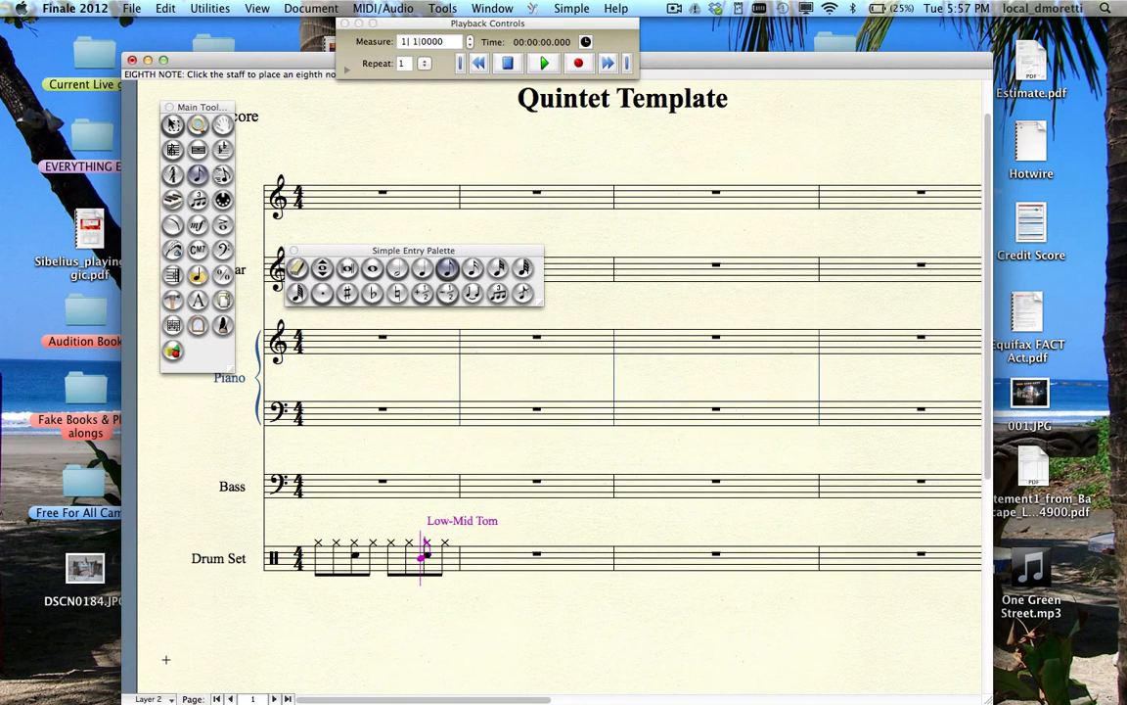
{"action": "left_click", "coordinate": [426, 272]}
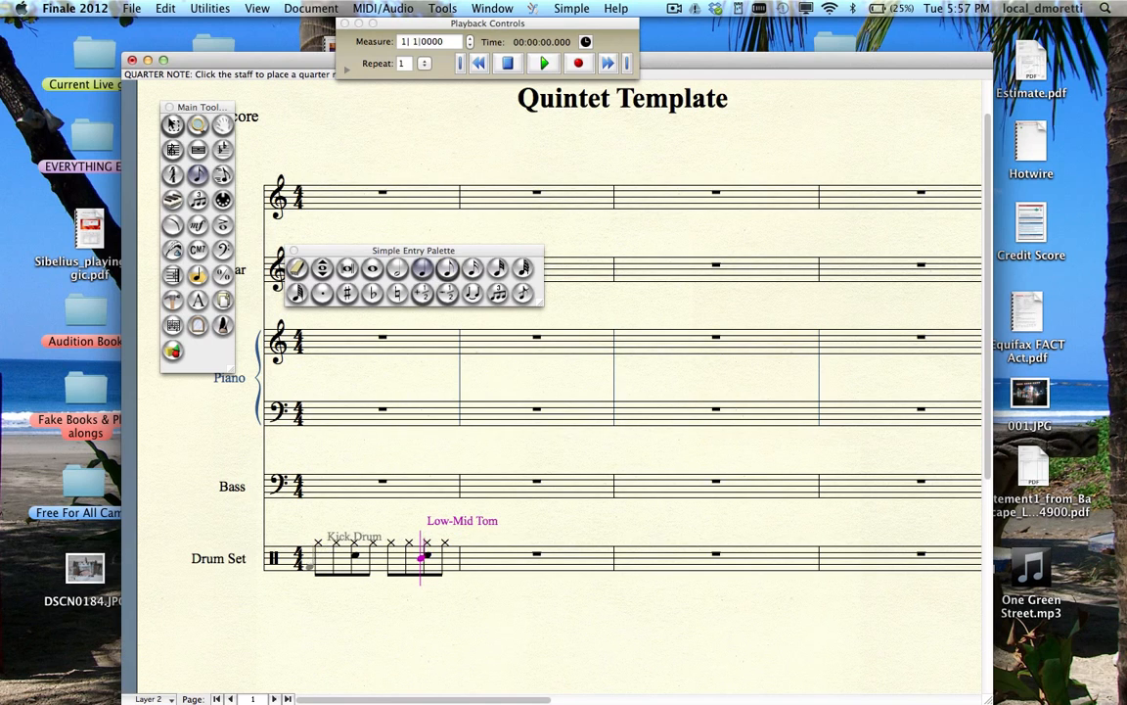
{"action": "left_click", "coordinate": [310, 565]}
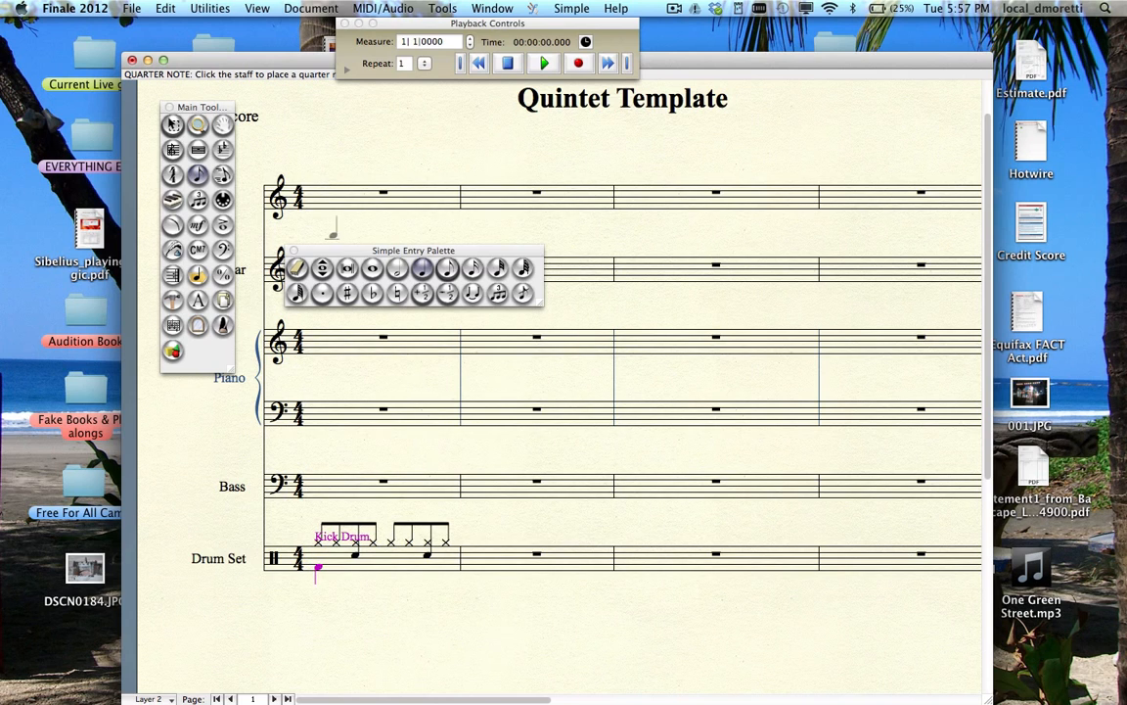
- Bring up the rest palette and place a quarter rest on beat 2 of the kick line
{"action": "left_click", "coordinate": [495, 8]}
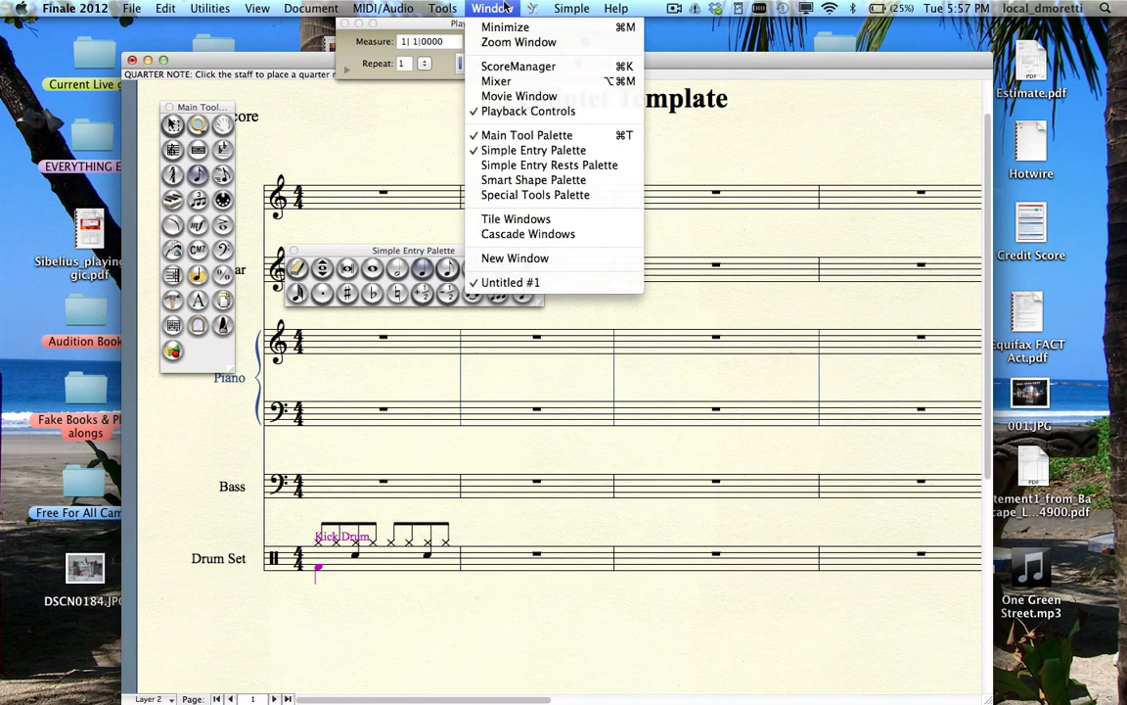
{"action": "left_click", "coordinate": [504, 164]}
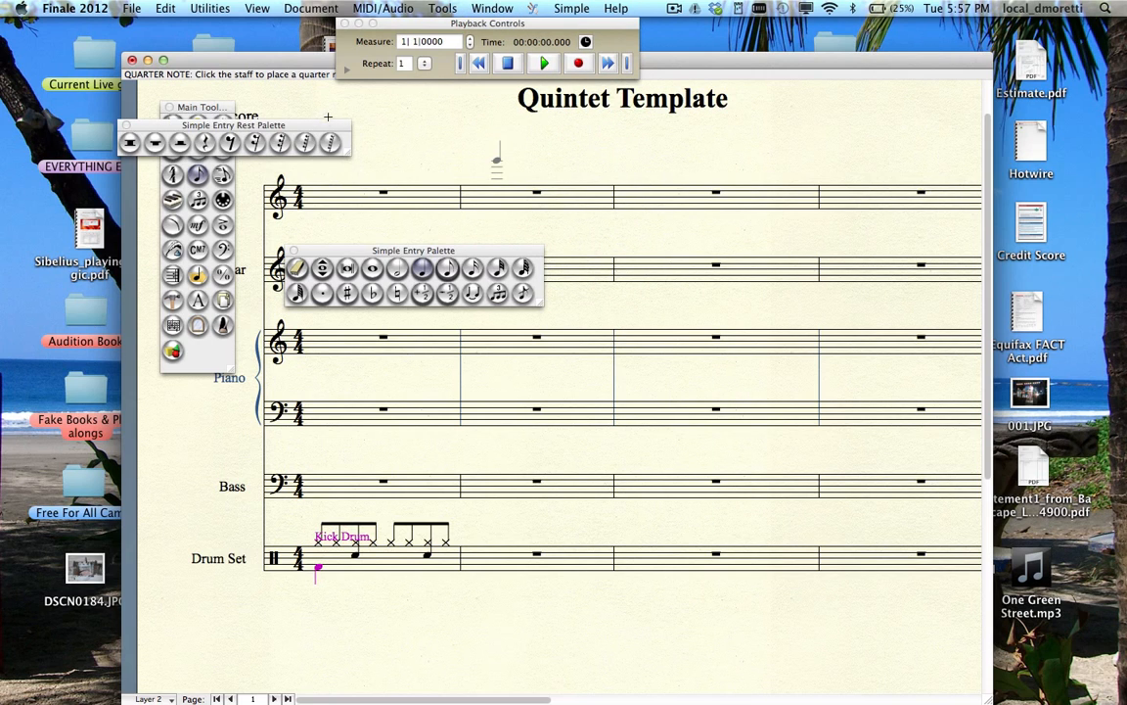
{"action": "left_click_drag", "start_coordinate": [333, 130], "coordinate": [677, 440]}
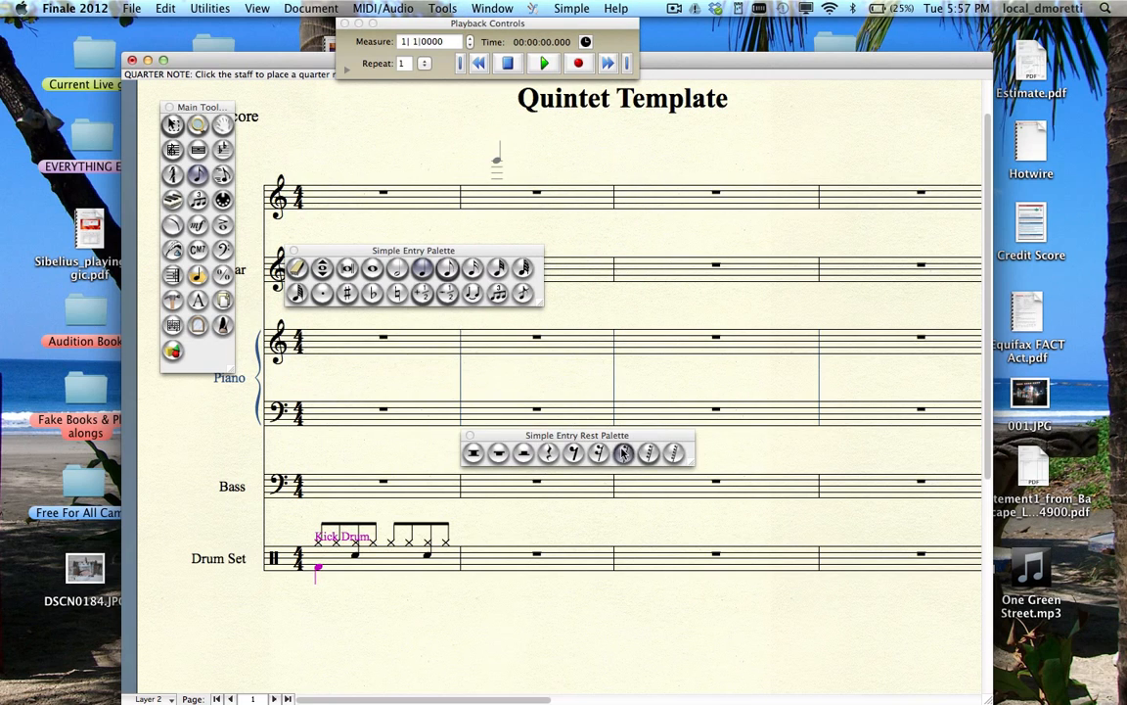
{"action": "left_click", "coordinate": [548, 453]}
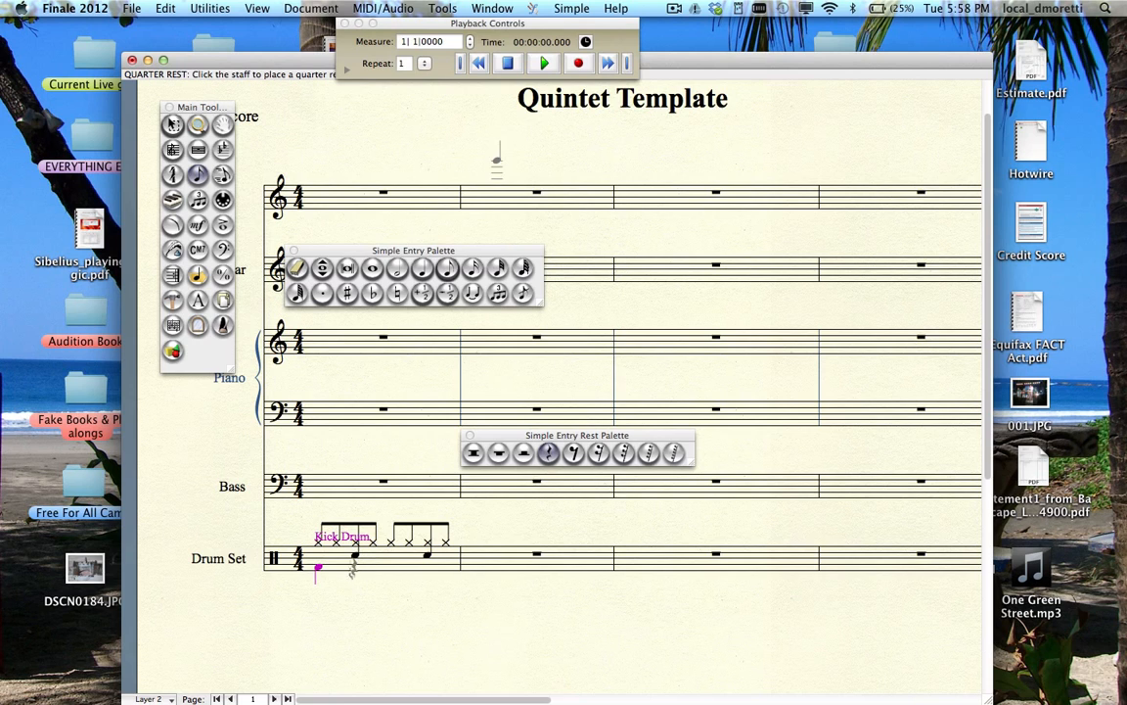
{"action": "left_click", "coordinate": [351, 566]}
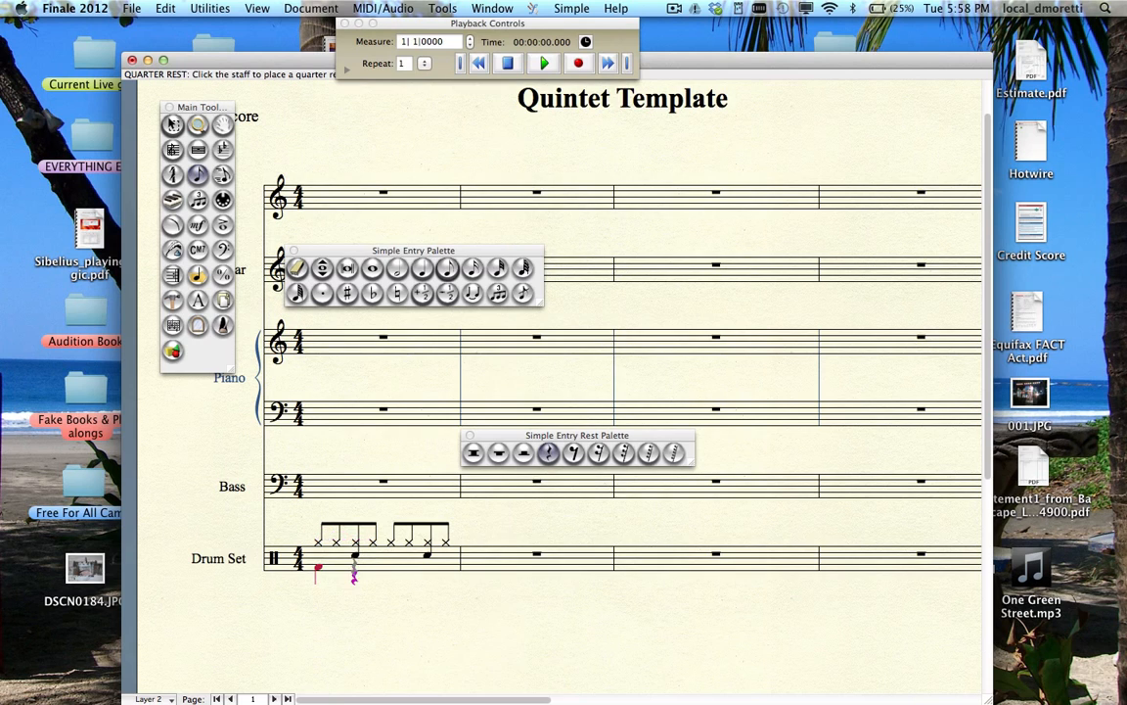
- Add two eighth-note kicks on beat 3 and a quarter rest on beat 4
{"action": "left_click", "coordinate": [422, 268]}
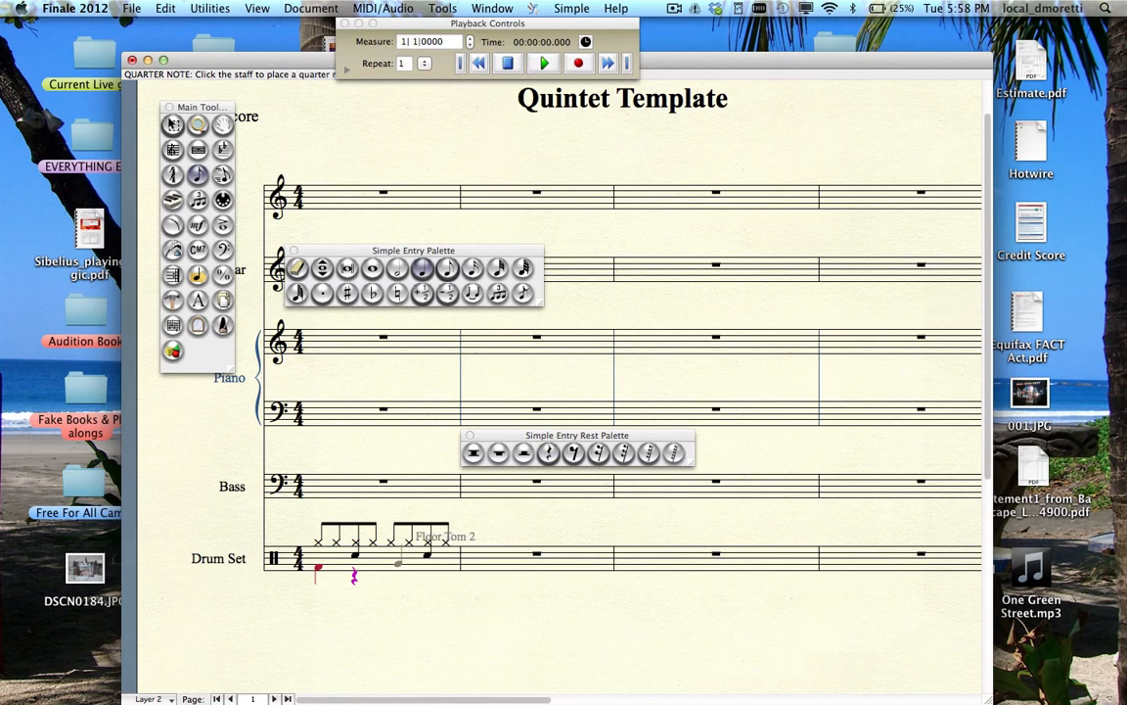
{"action": "left_click", "coordinate": [452, 276]}
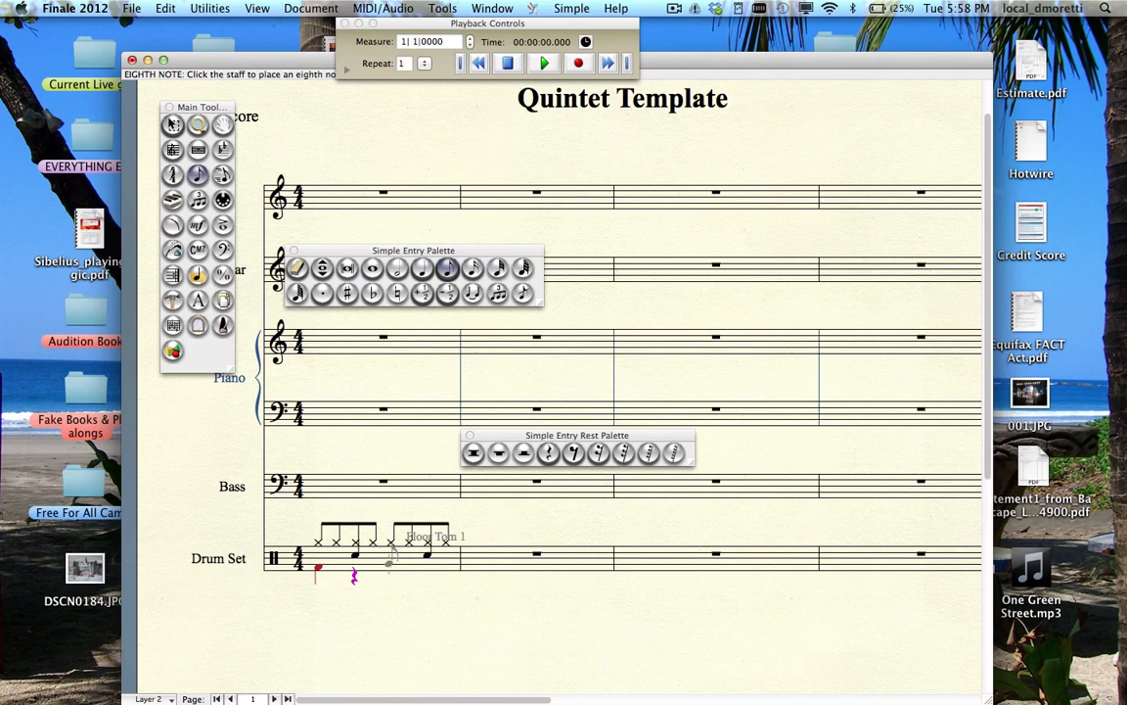
{"action": "left_click", "coordinate": [388, 568]}
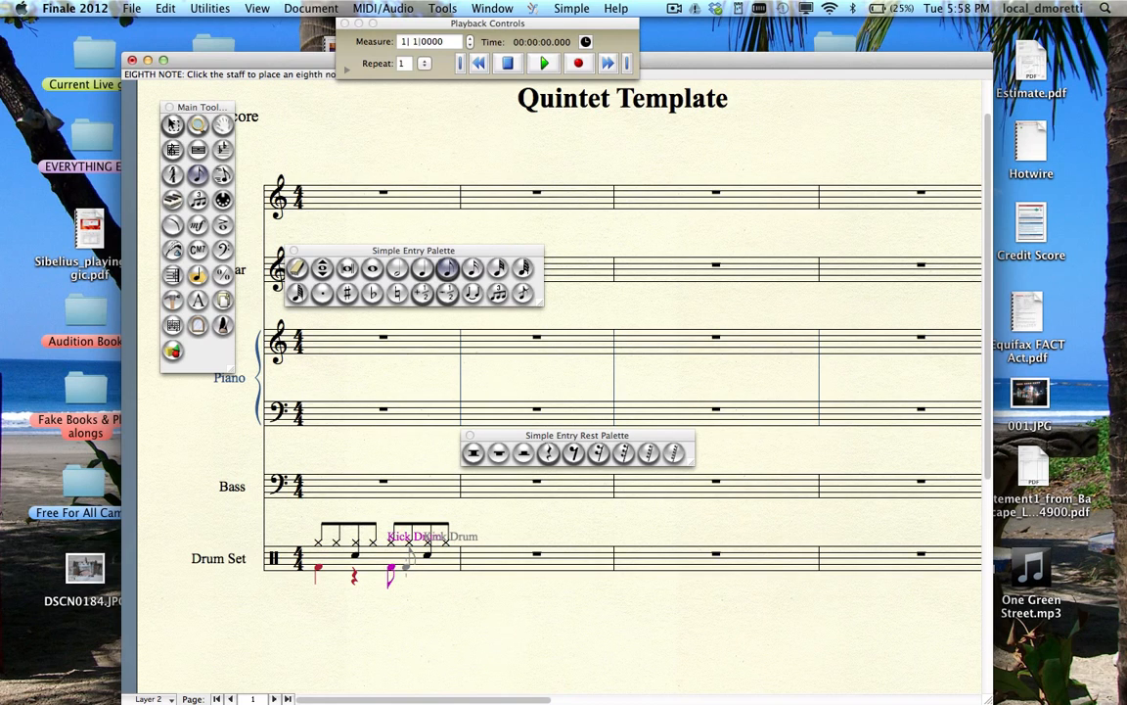
{"action": "left_click", "coordinate": [408, 576]}
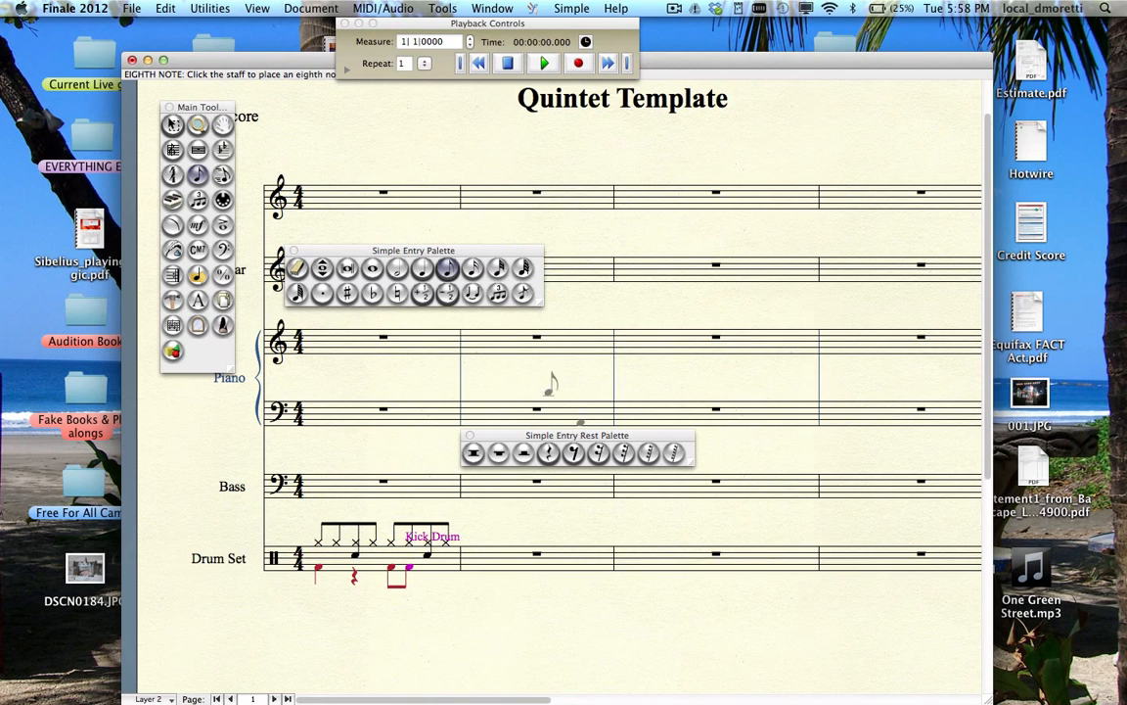
{"action": "left_click", "coordinate": [548, 452]}
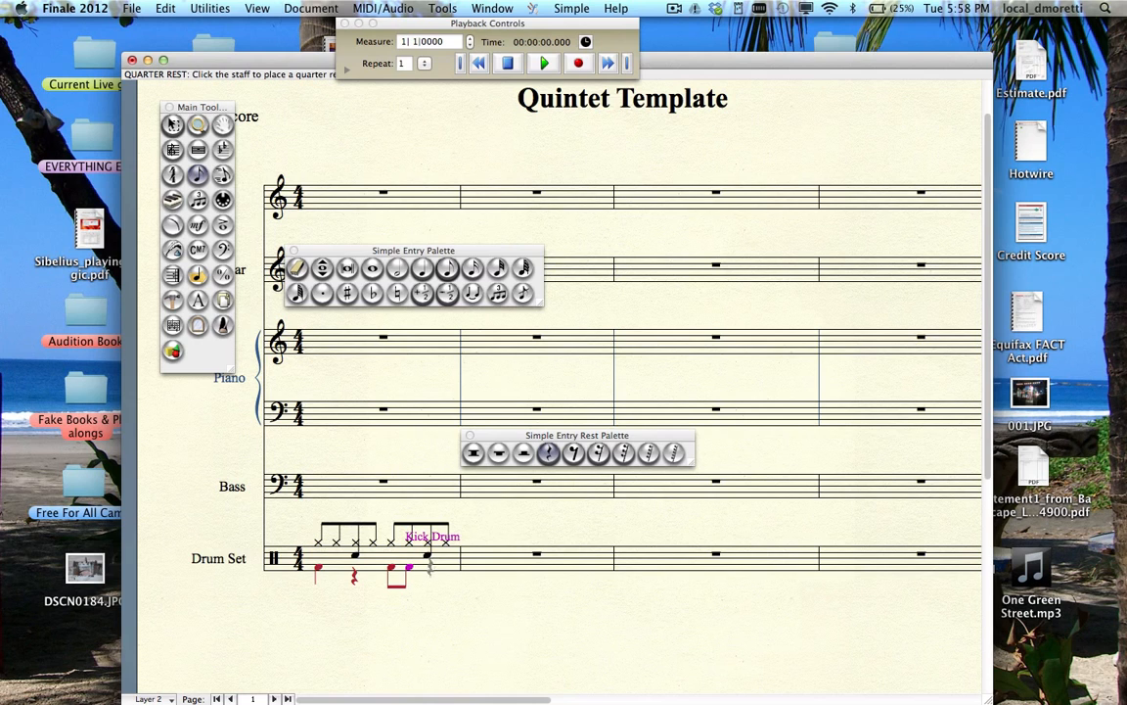
{"action": "left_click", "coordinate": [432, 562]}
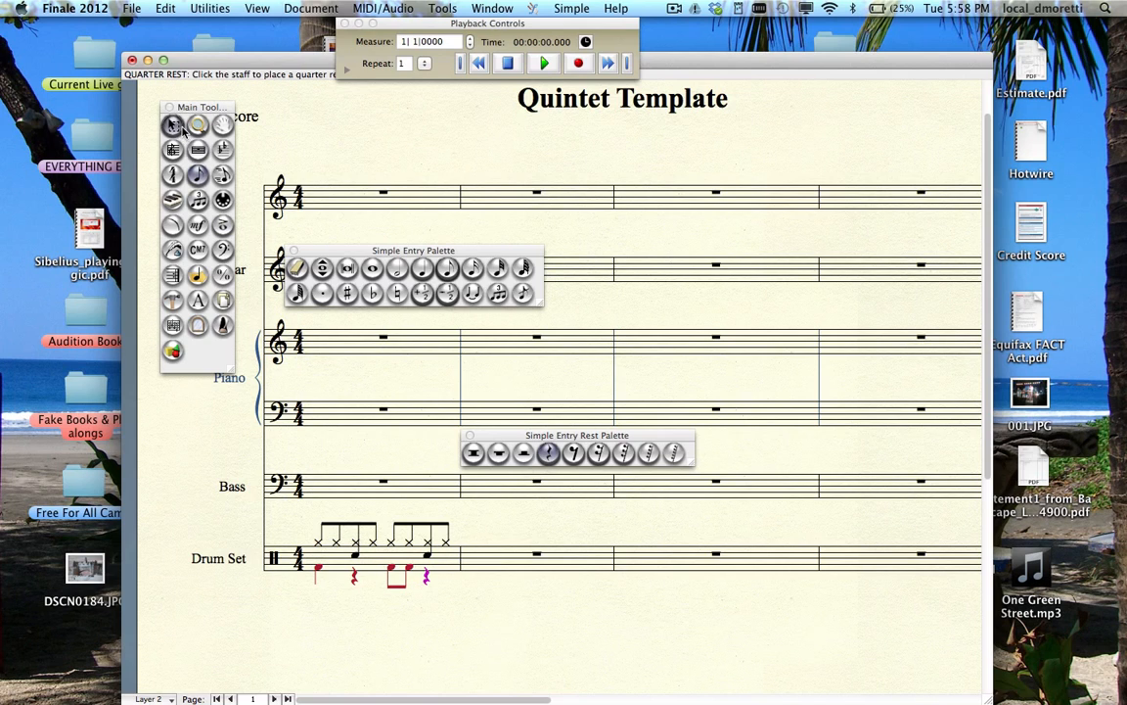
- Copy drum measure 1's groove and paste it into Drum Set measures 2, 3 and 4
{"action": "left_click_drag", "start_coordinate": [223, 108], "coordinate": [220, 297]}
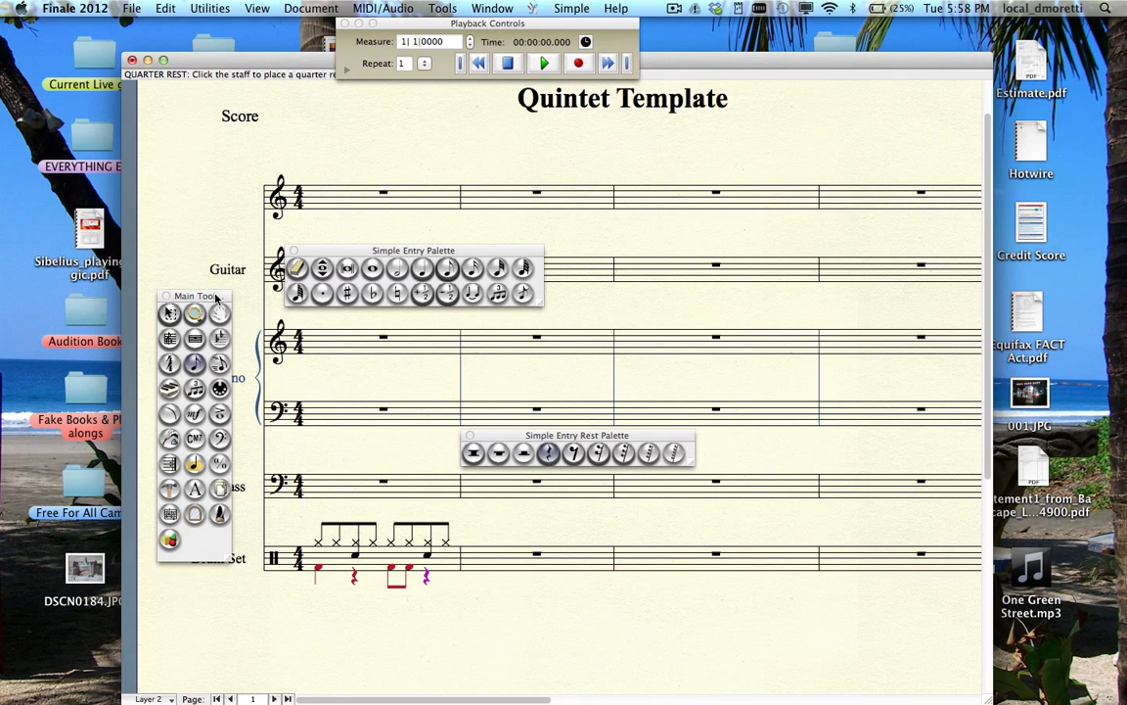
{"action": "left_click", "coordinate": [170, 313]}
{"action": "left_click", "coordinate": [400, 563]}
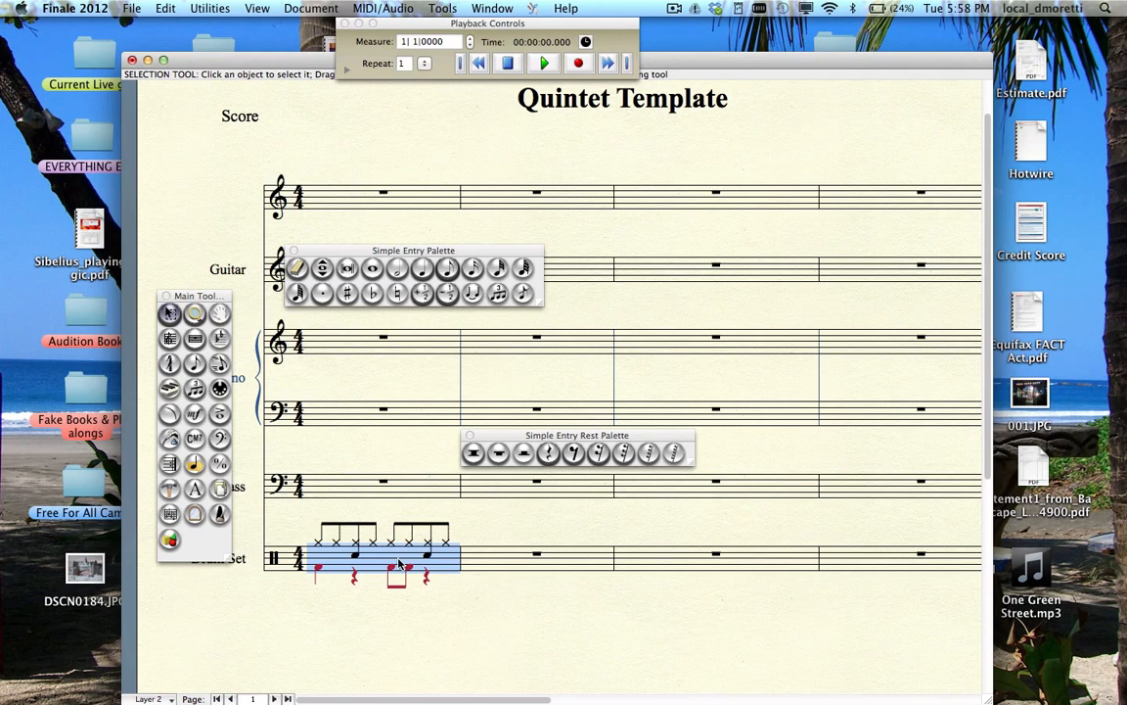
{"action": "left_click", "coordinate": [482, 565]}
{"action": "key", "text": "super+v"}
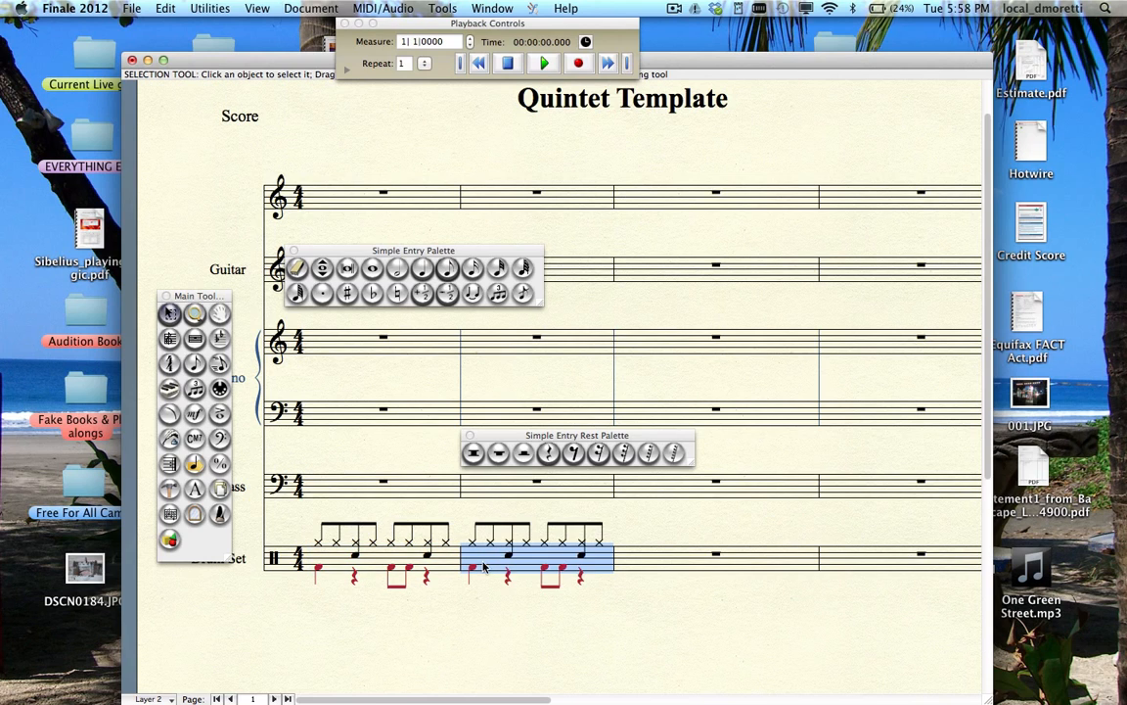
{"action": "left_click", "coordinate": [649, 560]}
{"action": "key", "text": "super+v"}
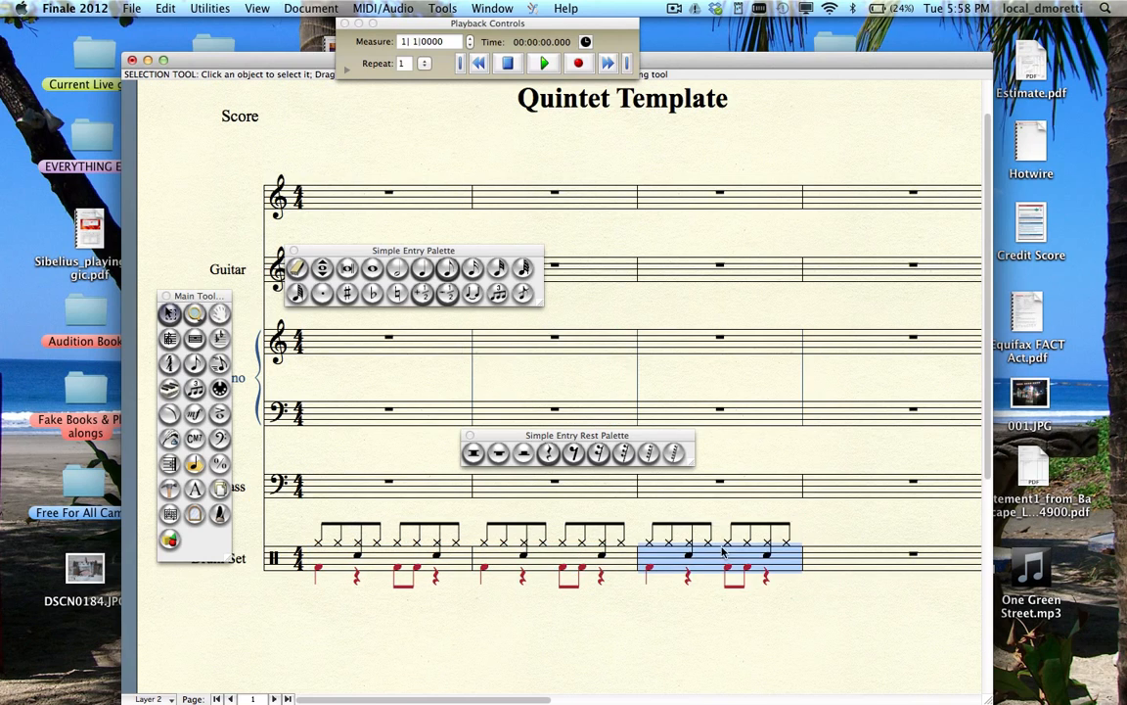
{"action": "left_click", "coordinate": [835, 560]}
{"action": "key", "text": "super+v"}
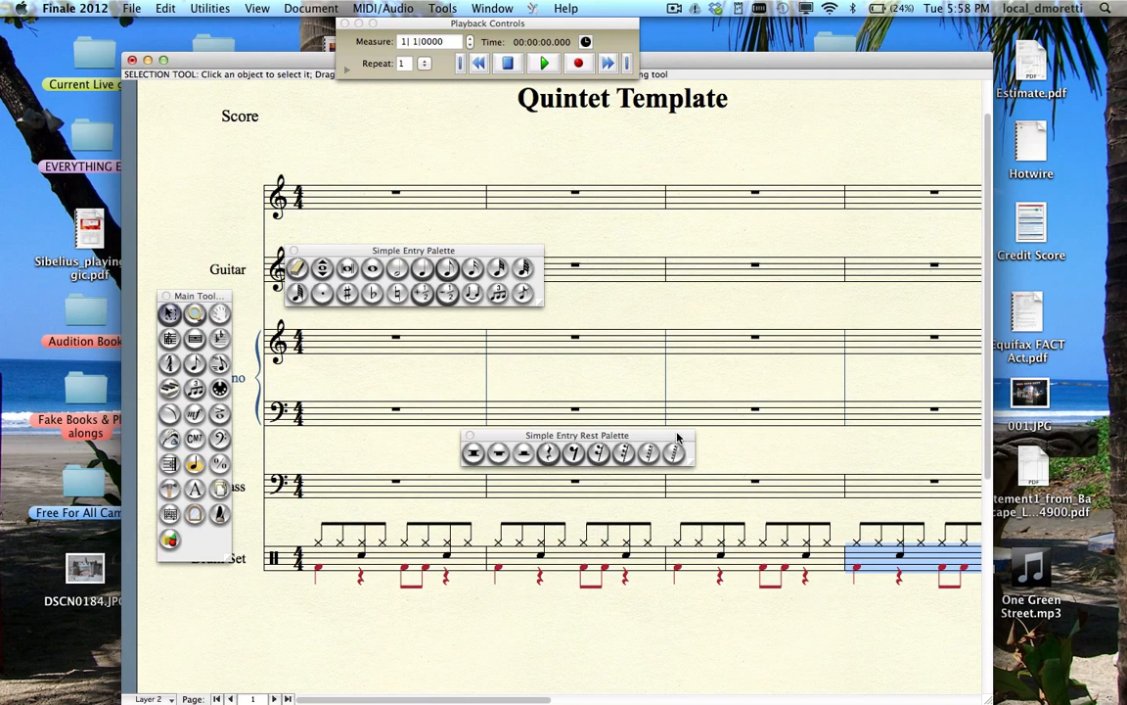
- Set note entry back to Layer 1
{"action": "left_click_drag", "start_coordinate": [678, 439], "coordinate": [753, 265]}
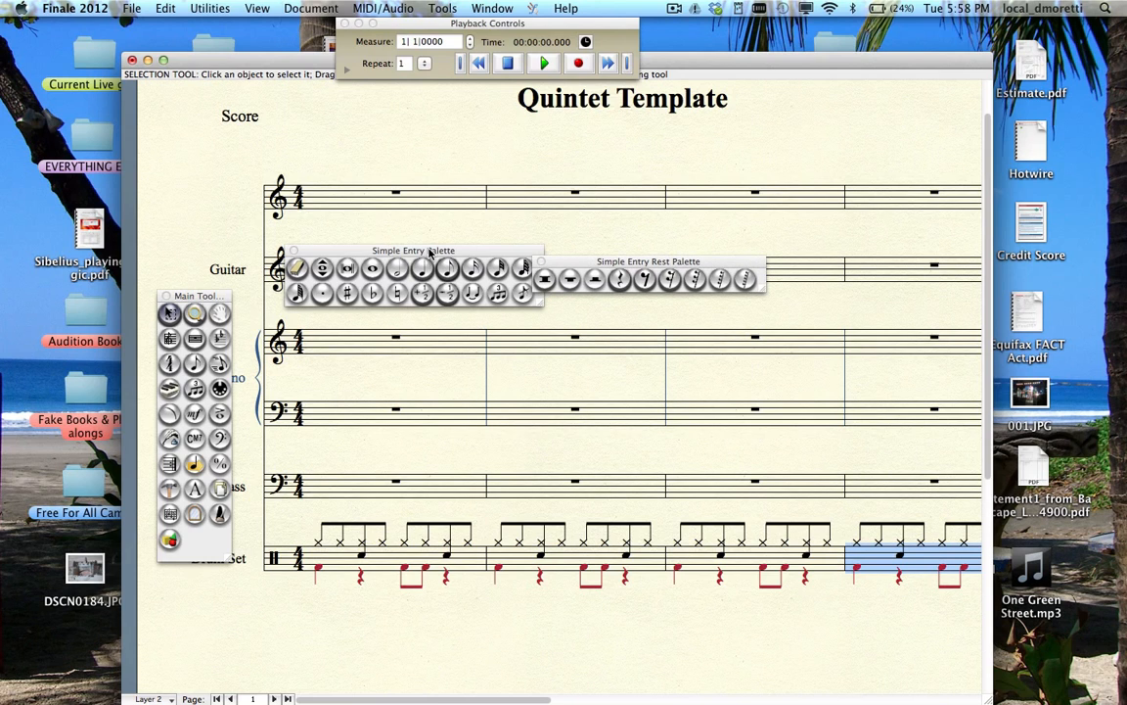
{"action": "left_click", "coordinate": [151, 698]}
{"action": "left_click", "coordinate": [146, 649]}
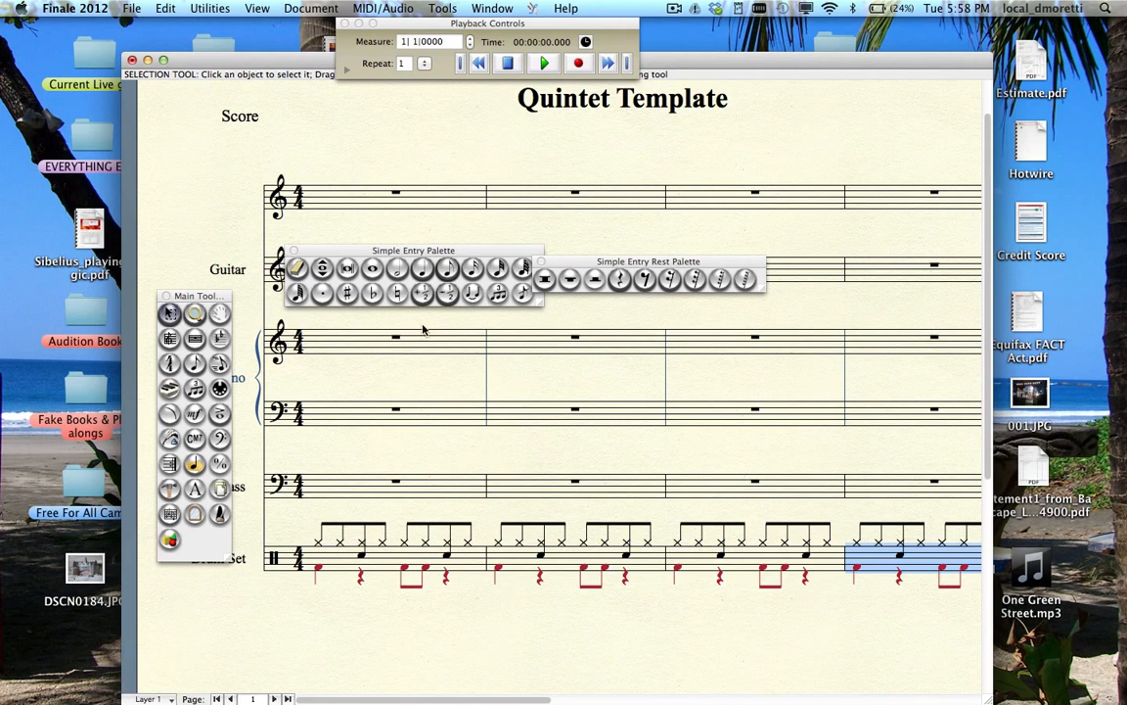
- Enter eight beamed bass eighth notes across Bass measure 1
{"action": "left_click", "coordinate": [445, 270]}
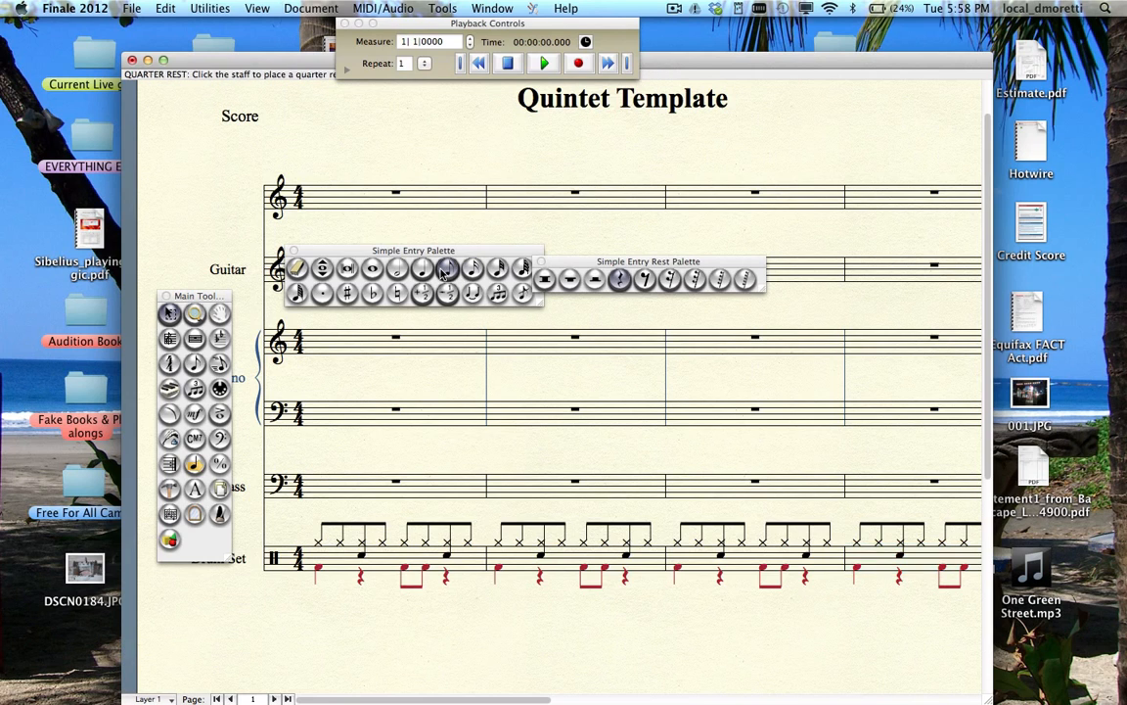
{"action": "left_click", "coordinate": [443, 273]}
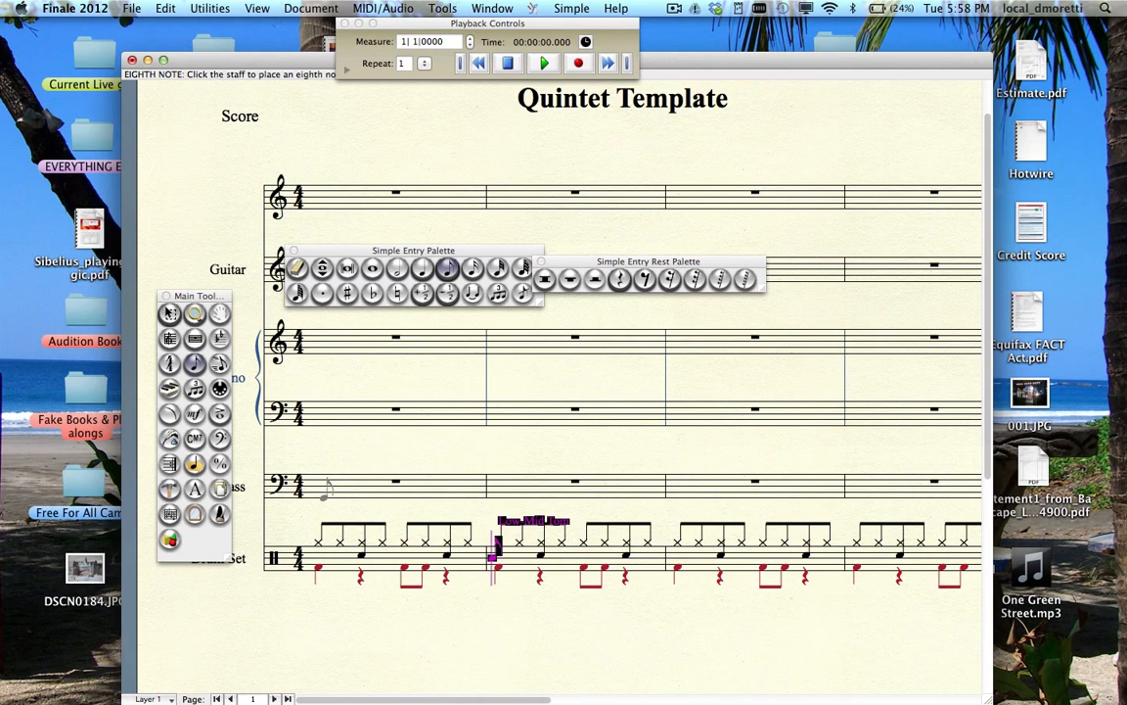
{"action": "left_click", "coordinate": [319, 491]}
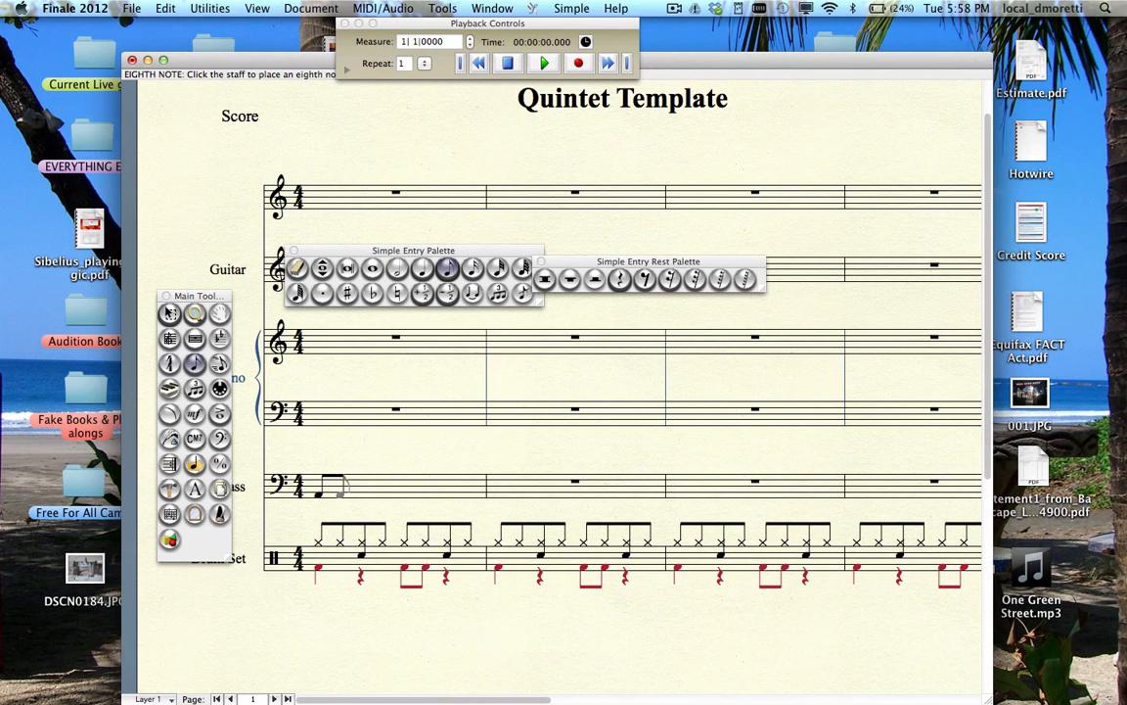
{"action": "left_click", "coordinate": [339, 493]}
{"action": "left_click", "coordinate": [361, 493]}
{"action": "left_click", "coordinate": [382, 494]}
{"action": "left_click", "coordinate": [405, 493]}
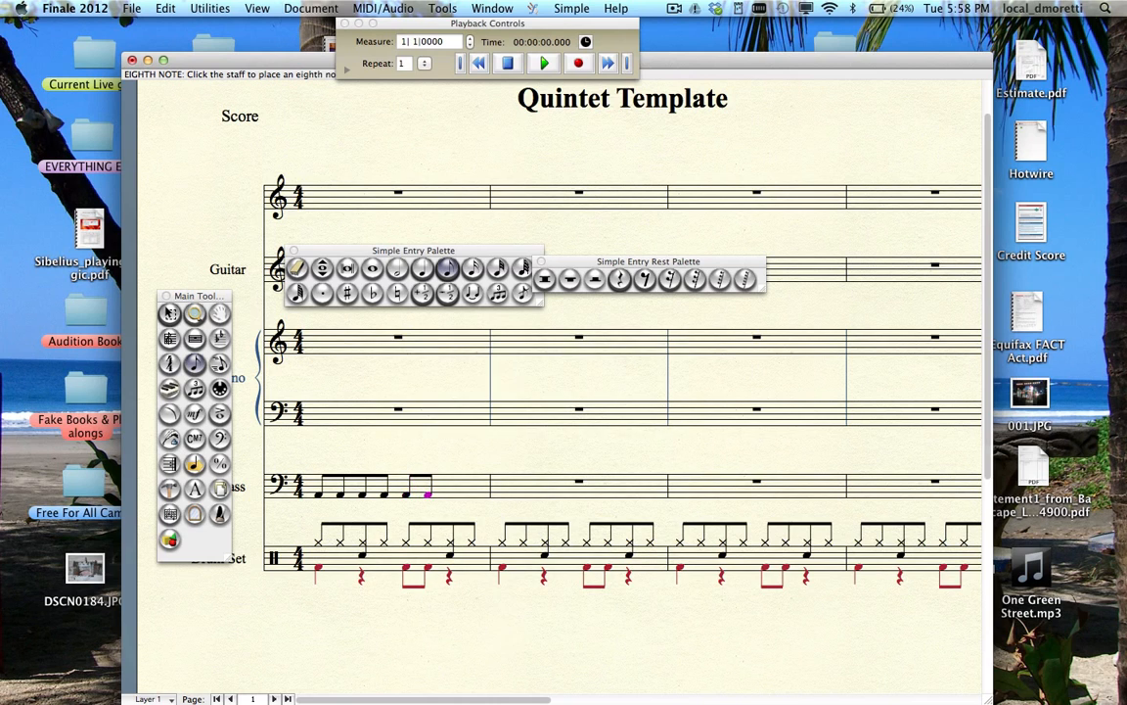
{"action": "left_click", "coordinate": [426, 493]}
{"action": "left_click", "coordinate": [456, 493]}
{"action": "left_click", "coordinate": [471, 492]}
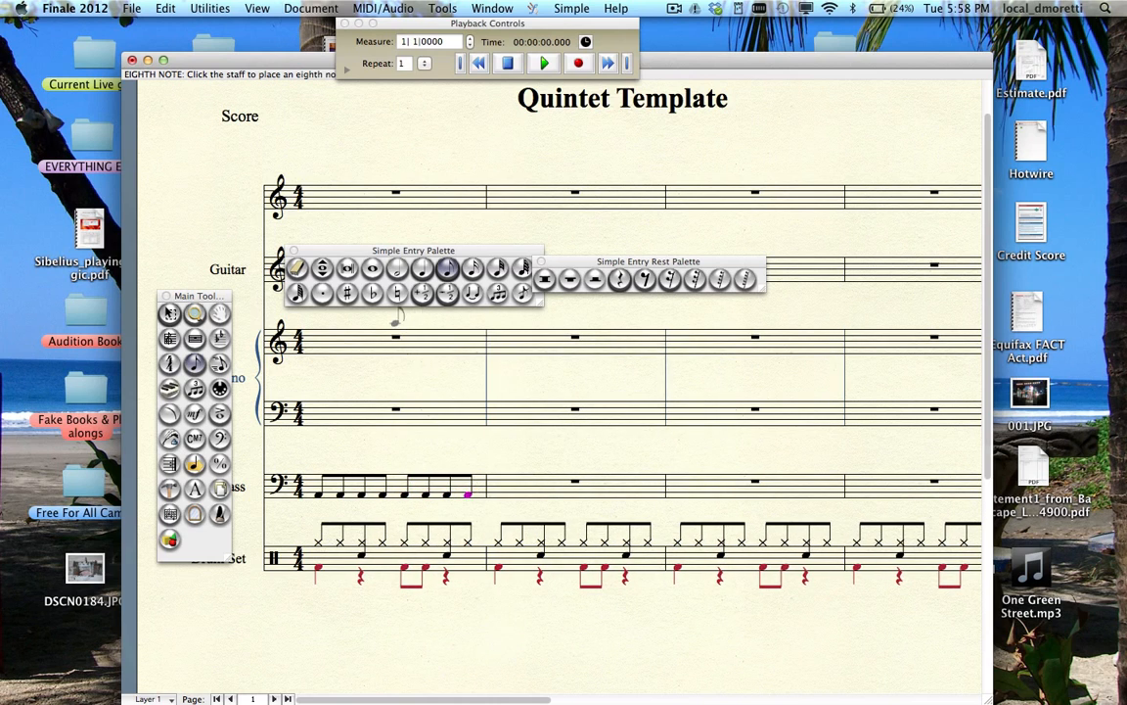
{"action": "left_click", "coordinate": [170, 312]}
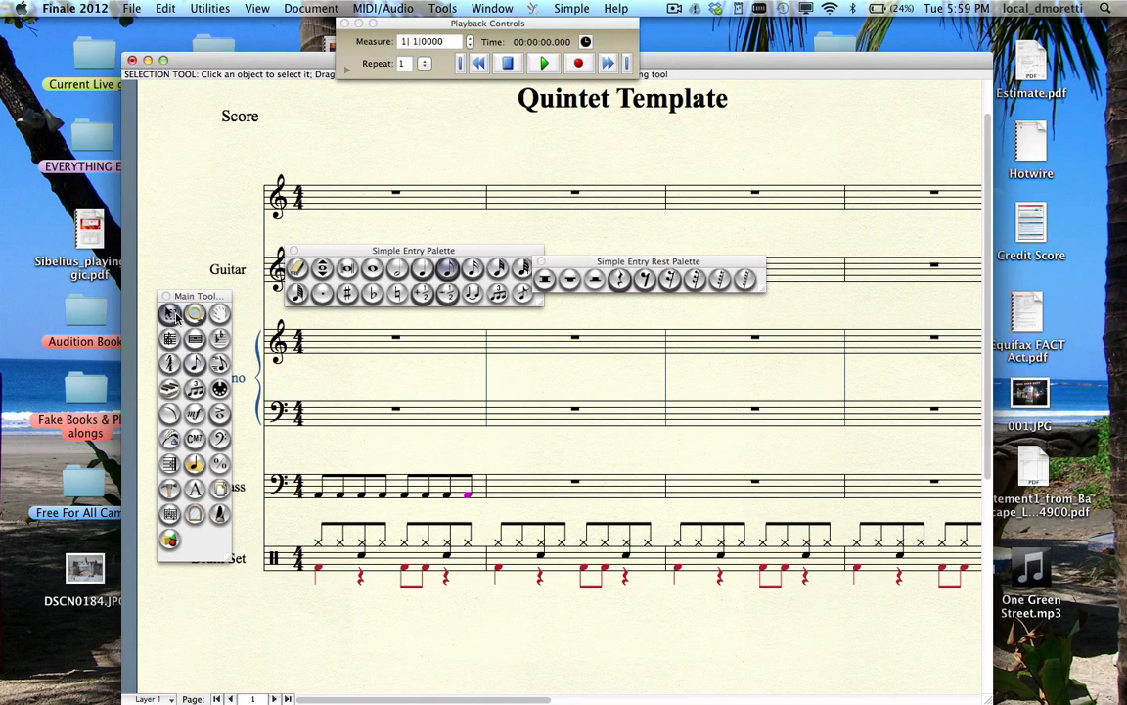
- Copy Bass measure 1 into measures 2, 3 and 4
{"action": "left_click", "coordinate": [367, 486]}
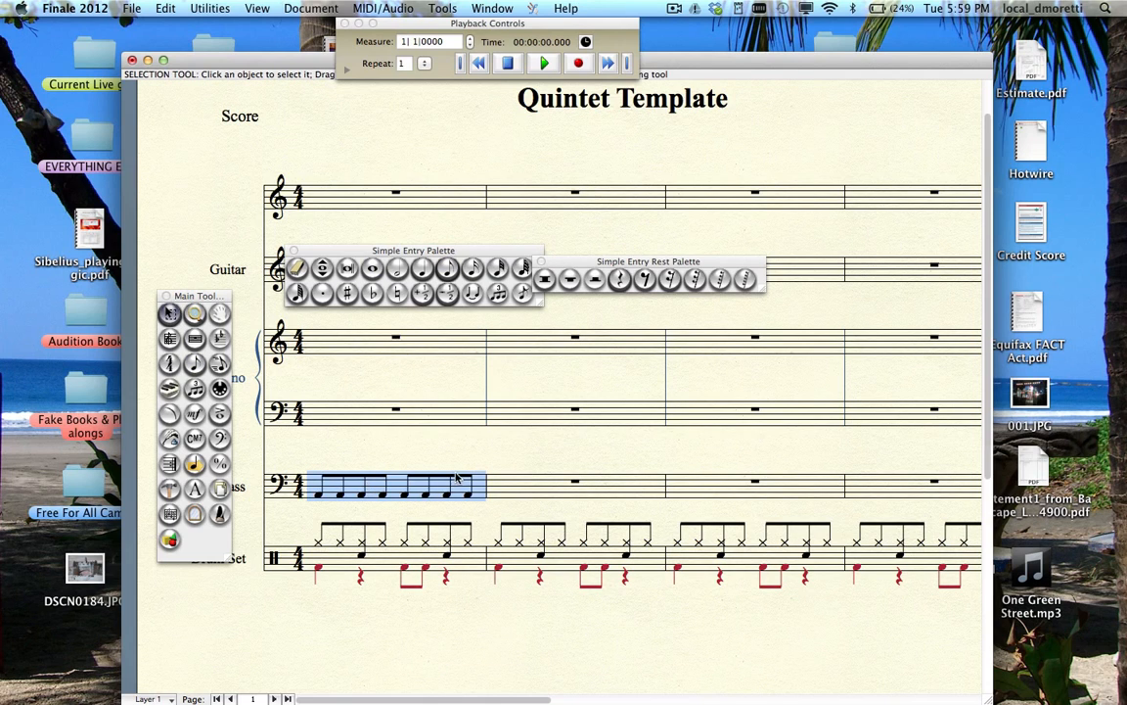
{"action": "left_click", "coordinate": [493, 483], "text": "alt"}
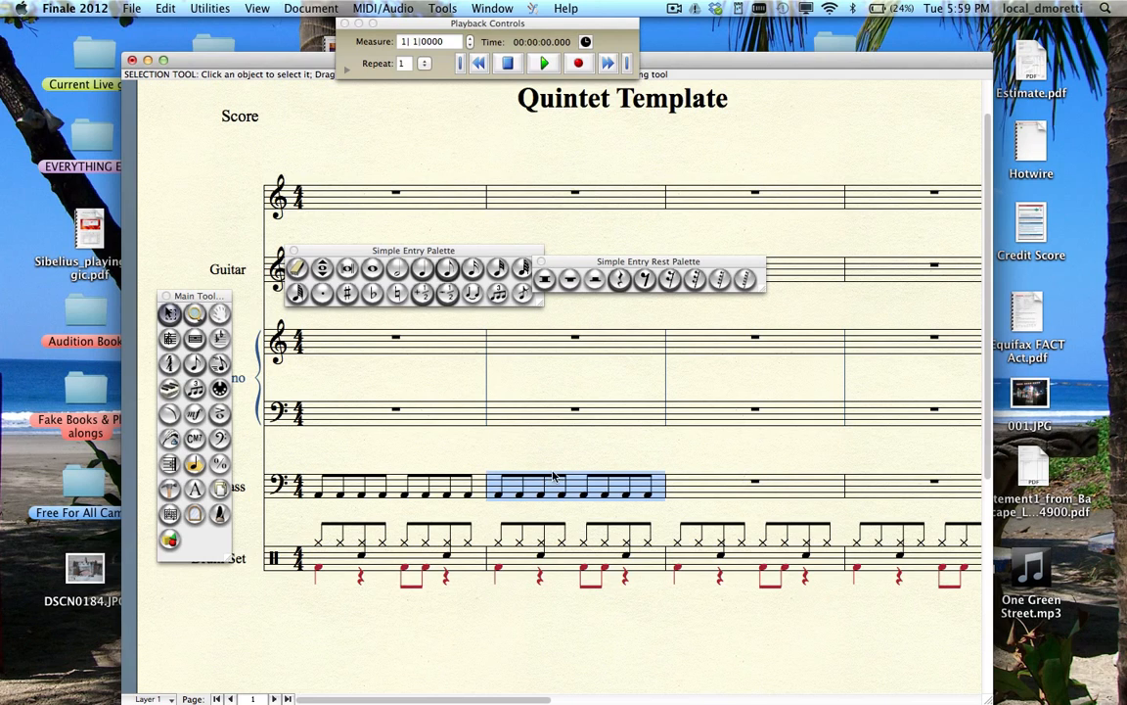
{"action": "left_click", "coordinate": [700, 481], "text": "alt"}
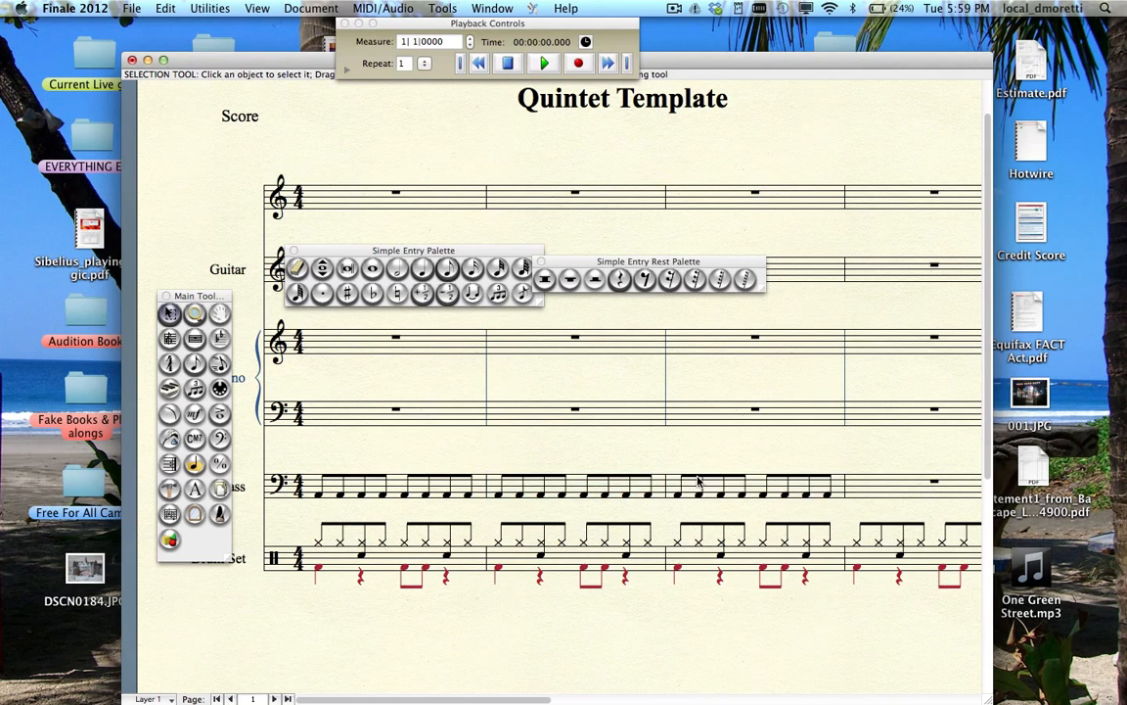
{"action": "left_click", "coordinate": [868, 490], "text": "alt"}
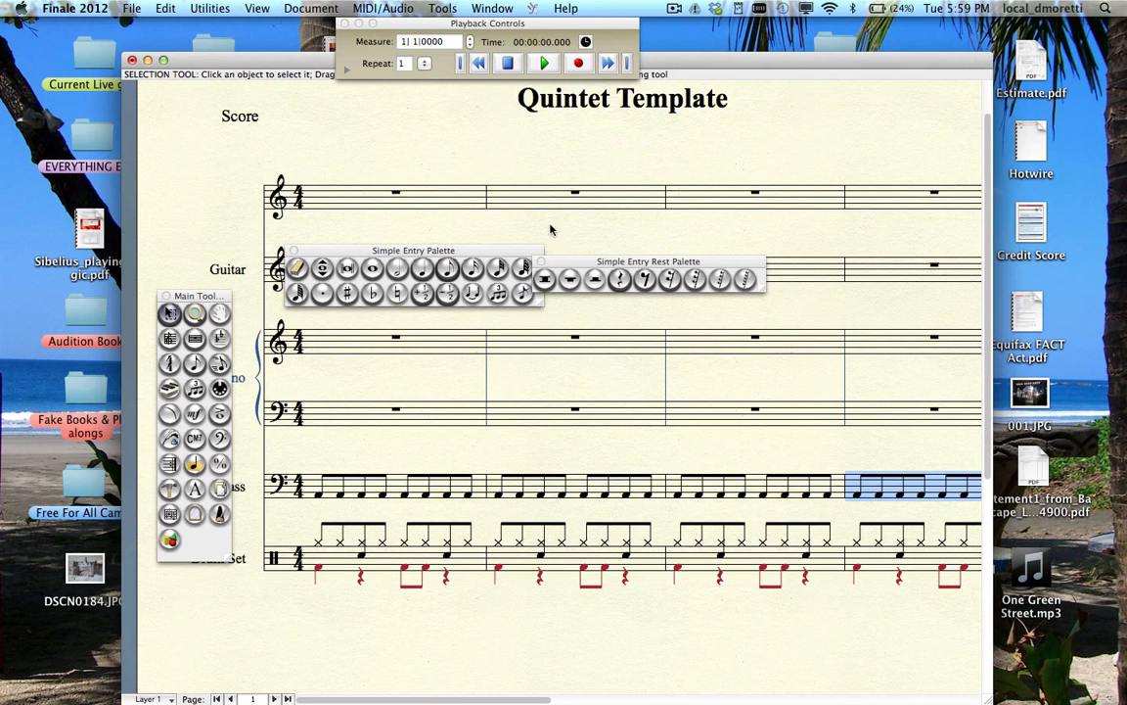
- Rearrange the note, rest and tool palettes above the score
{"action": "left_click_drag", "start_coordinate": [521, 253], "coordinate": [776, 178]}
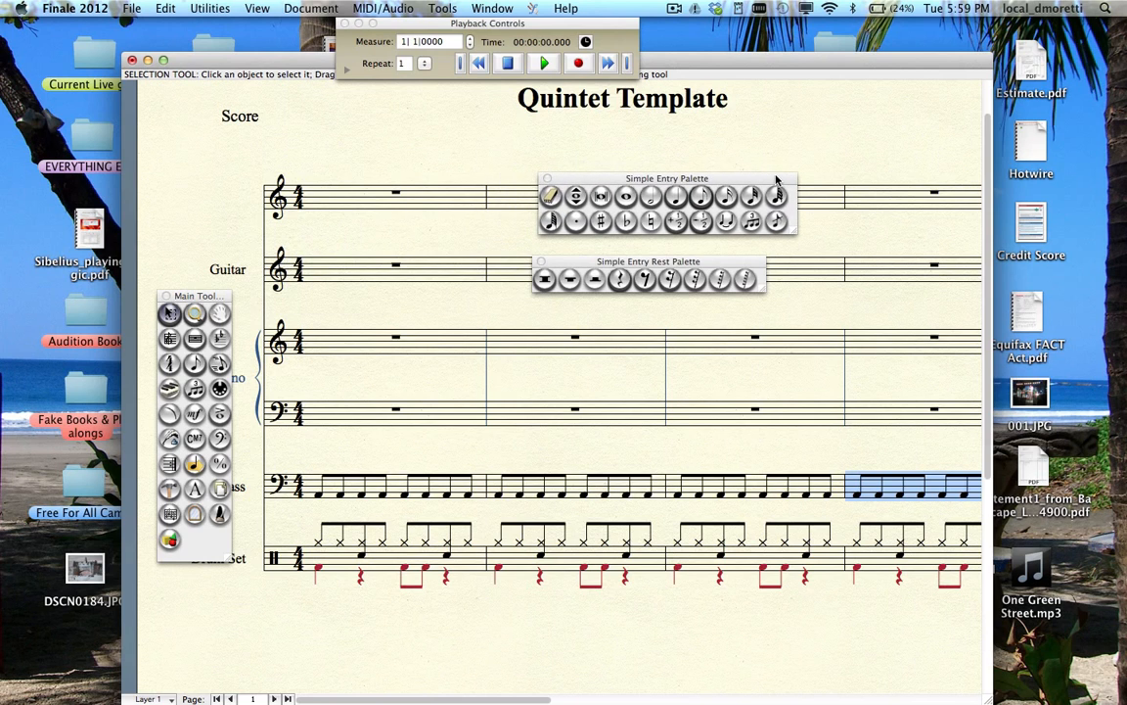
{"action": "left_click_drag", "start_coordinate": [478, 242], "coordinate": [362, 142]}
{"action": "mouse_move", "coordinate": [219, 295]}
{"action": "left_mouse_down"}
{"action": "mouse_move", "coordinate": [207, 174]}
{"action": "mouse_move", "coordinate": [209, 299]}
{"action": "left_mouse_up"}
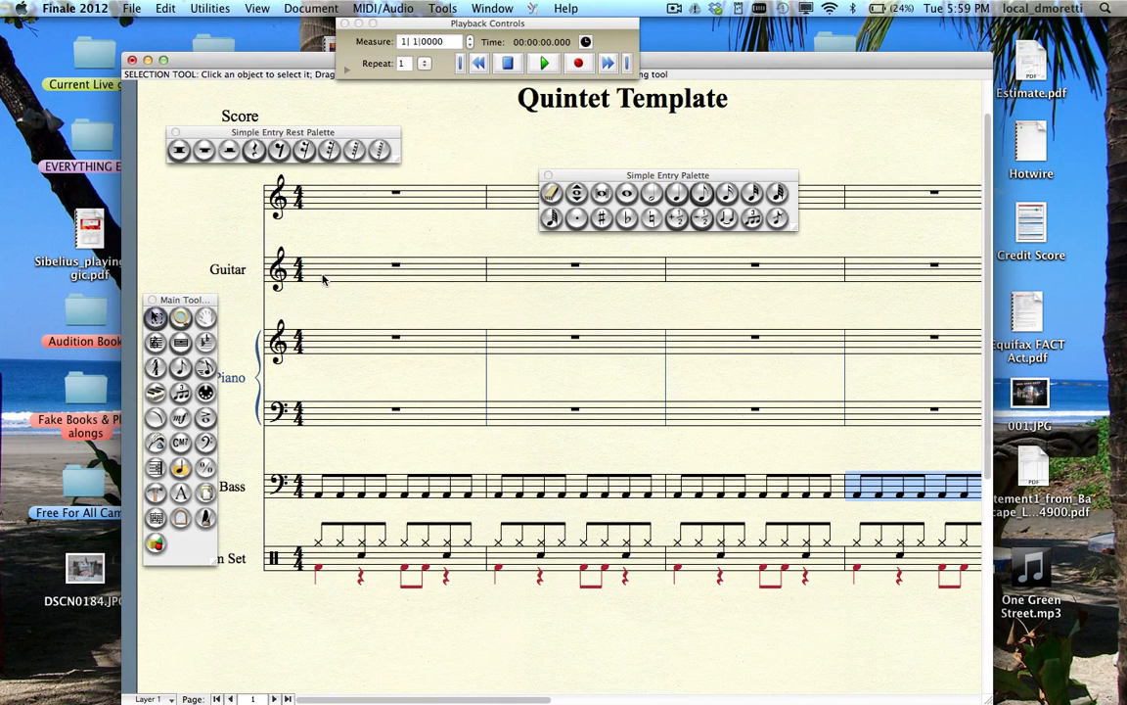
- Fill Guitar measure 1 with two quarters, then eighth rest, eighth, eighth rest, eighth
{"action": "left_click", "coordinate": [597, 203]}
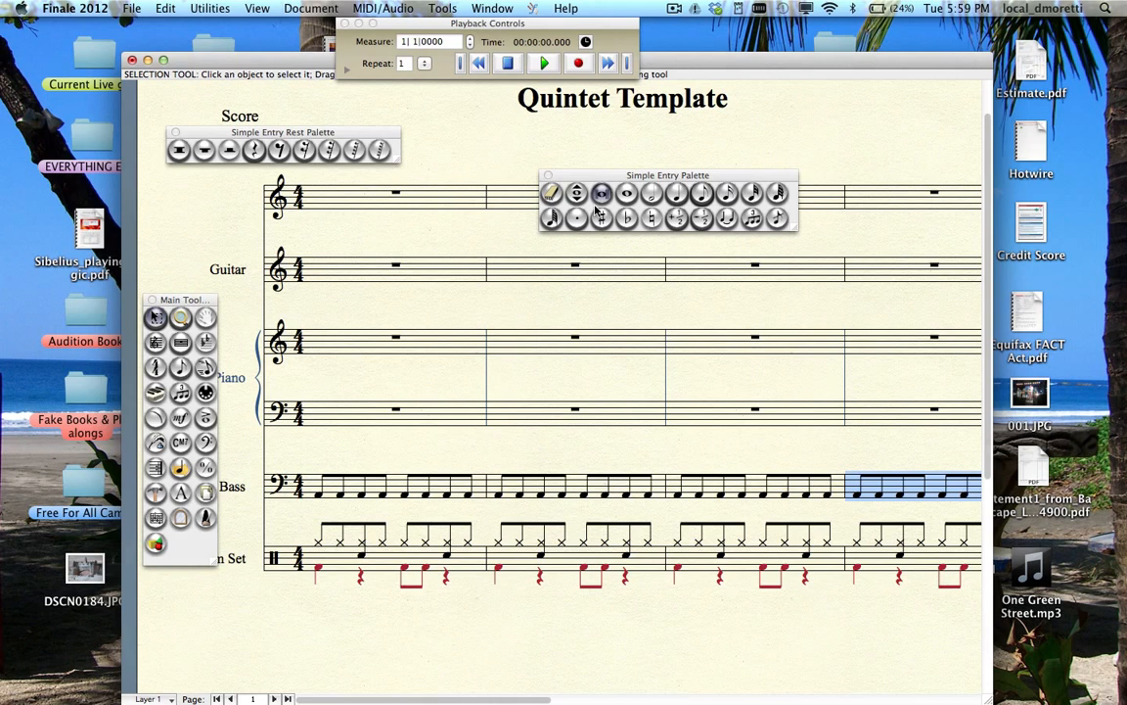
{"action": "left_click", "coordinate": [677, 196]}
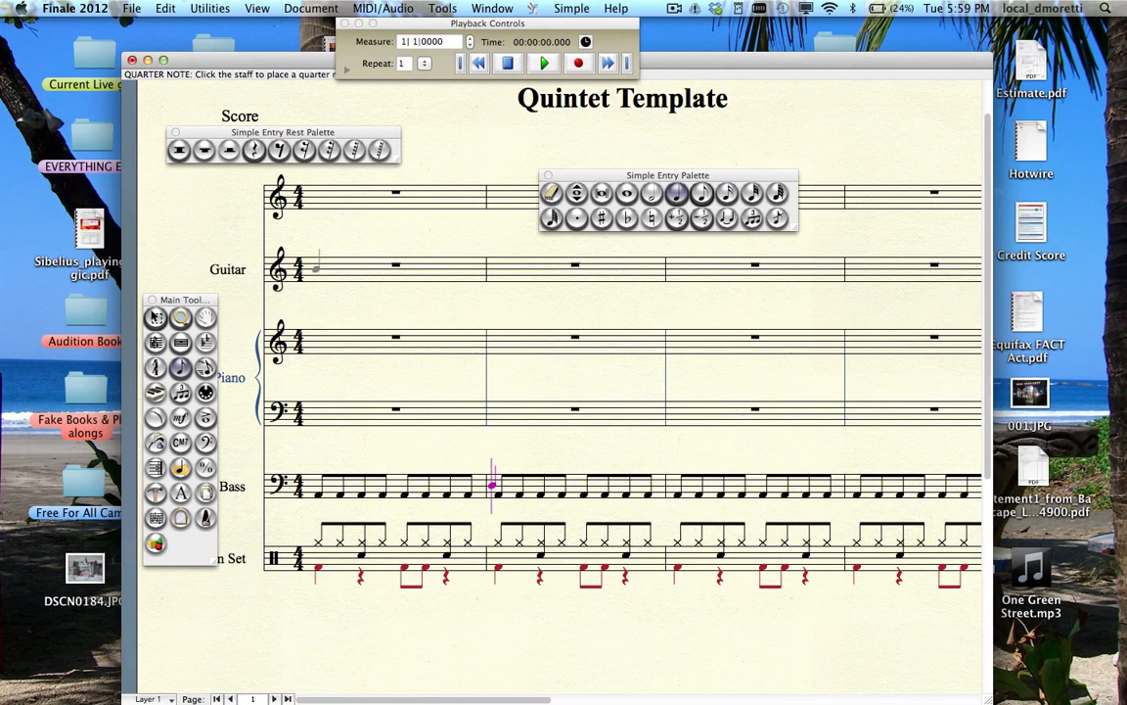
{"action": "left_click", "coordinate": [318, 269]}
{"action": "left_click", "coordinate": [360, 270]}
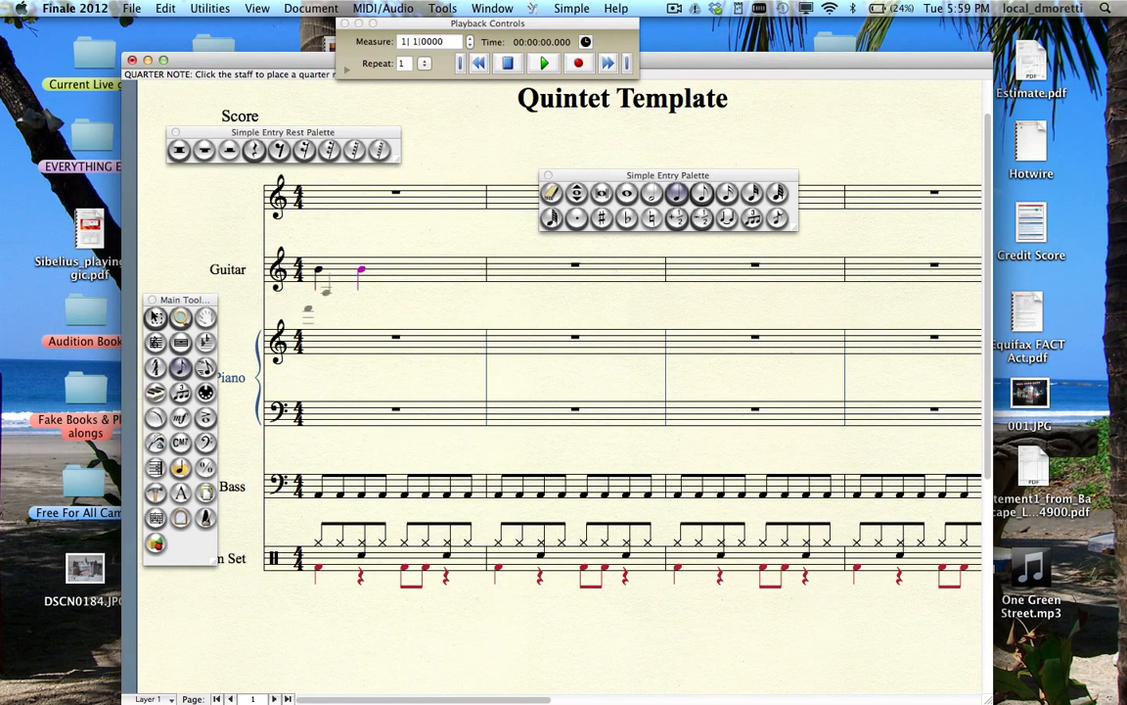
{"action": "left_click", "coordinate": [279, 149]}
{"action": "left_click", "coordinate": [392, 270]}
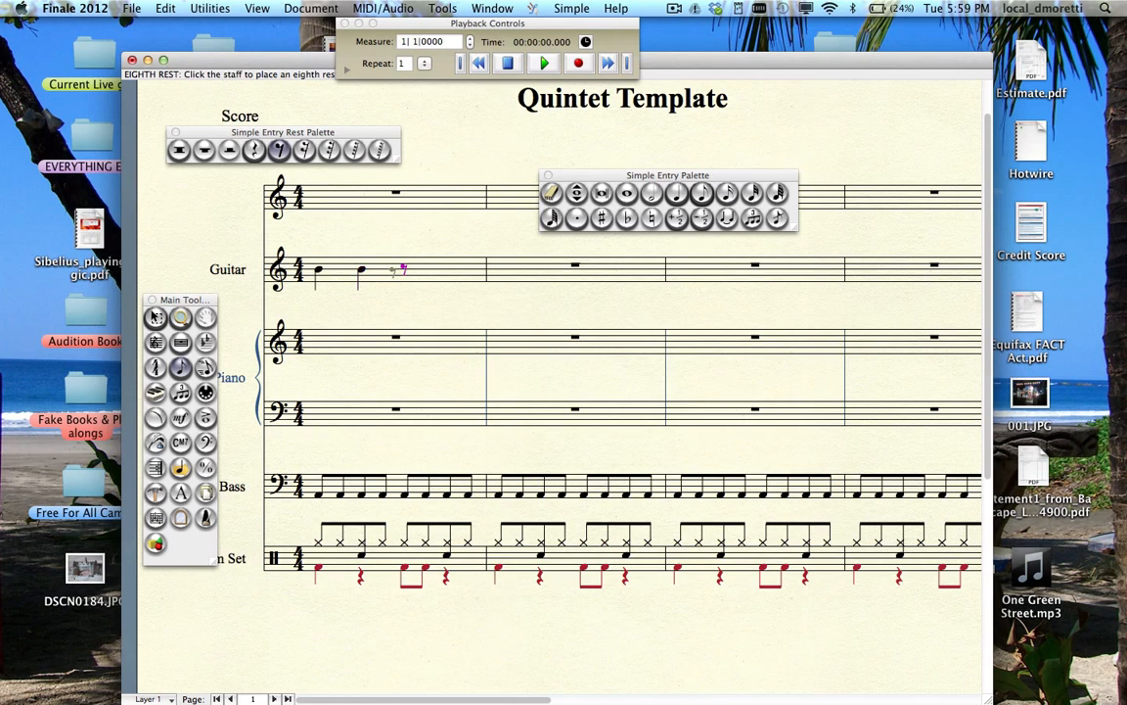
{"action": "left_click", "coordinate": [702, 193]}
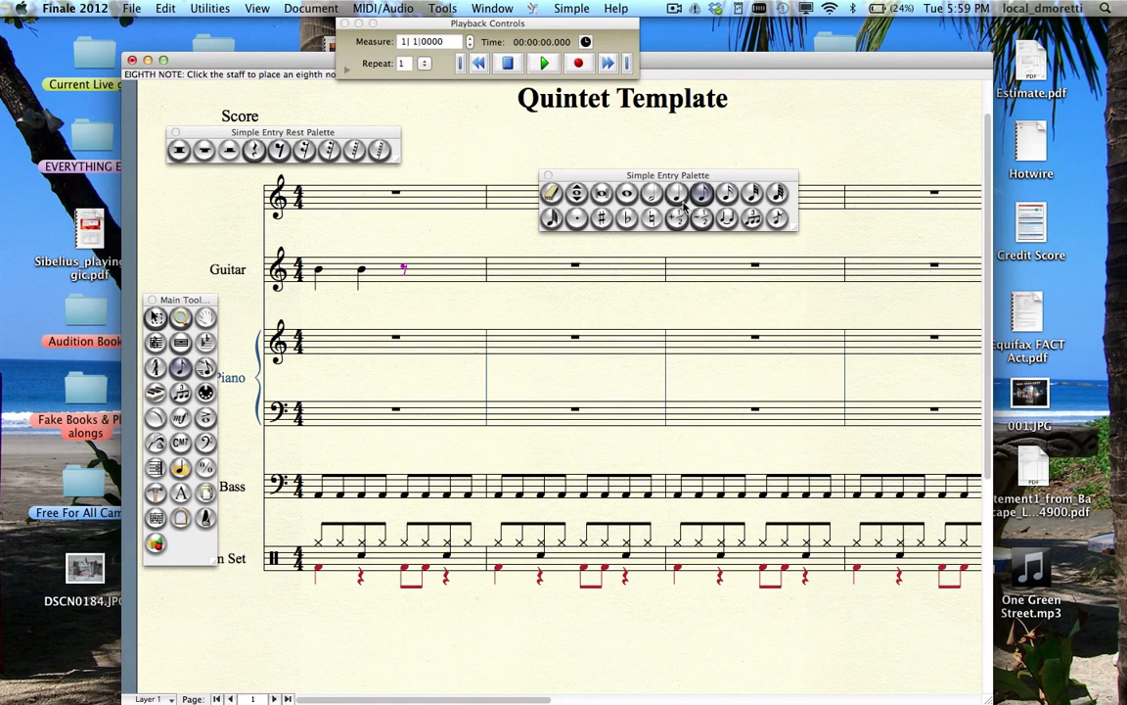
{"action": "left_click", "coordinate": [425, 277]}
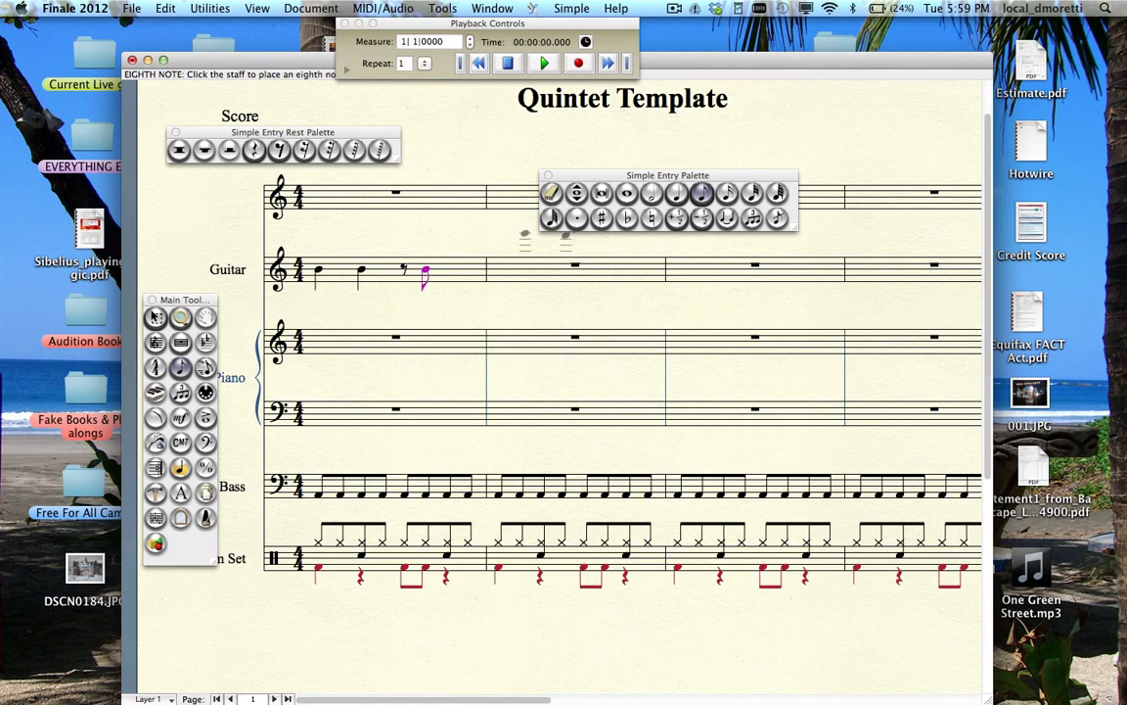
{"action": "left_click", "coordinate": [278, 149]}
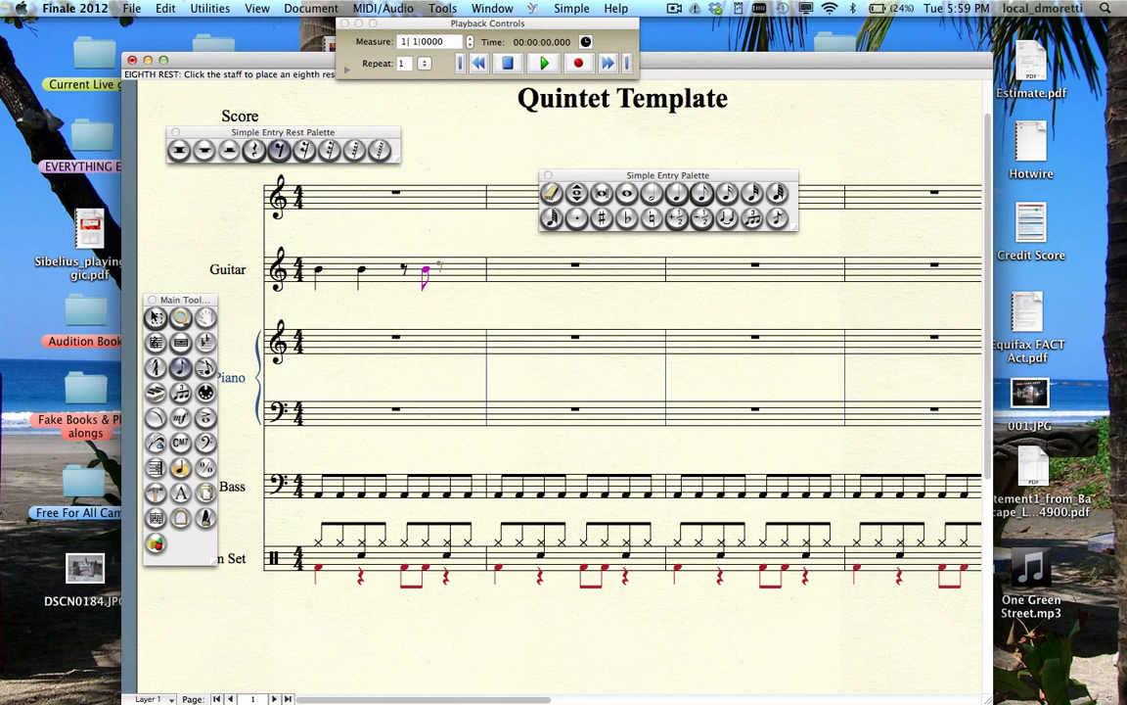
{"action": "left_click", "coordinate": [457, 270]}
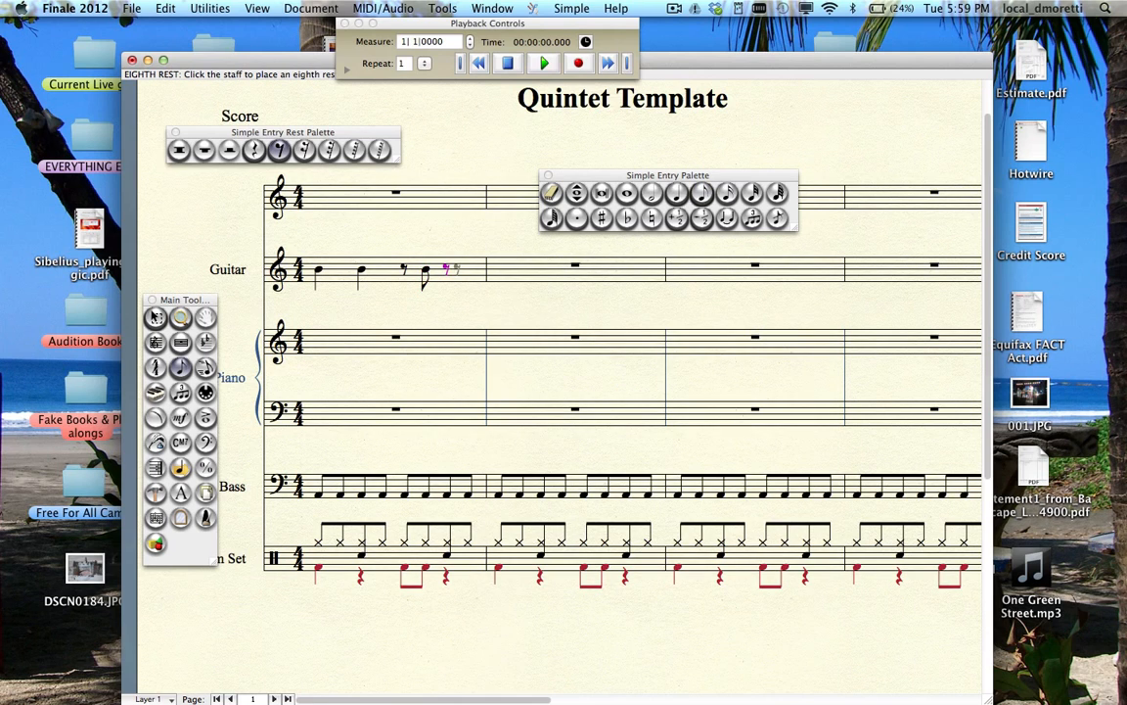
{"action": "left_click", "coordinate": [702, 194]}
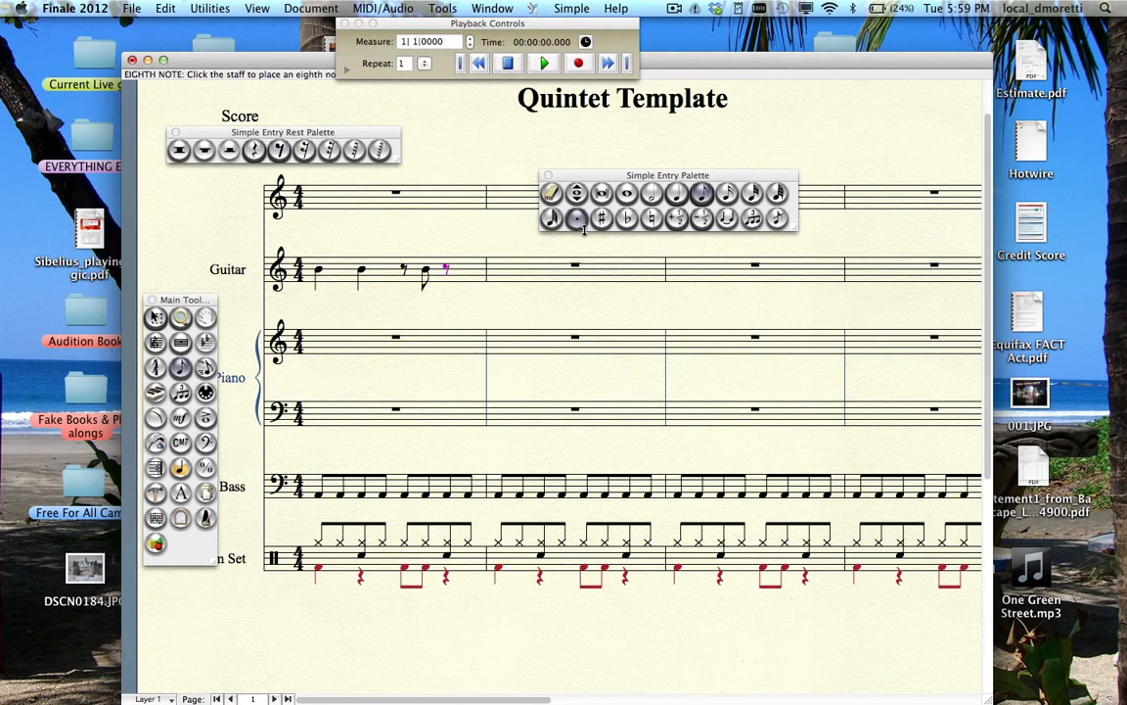
{"action": "left_click", "coordinate": [468, 268]}
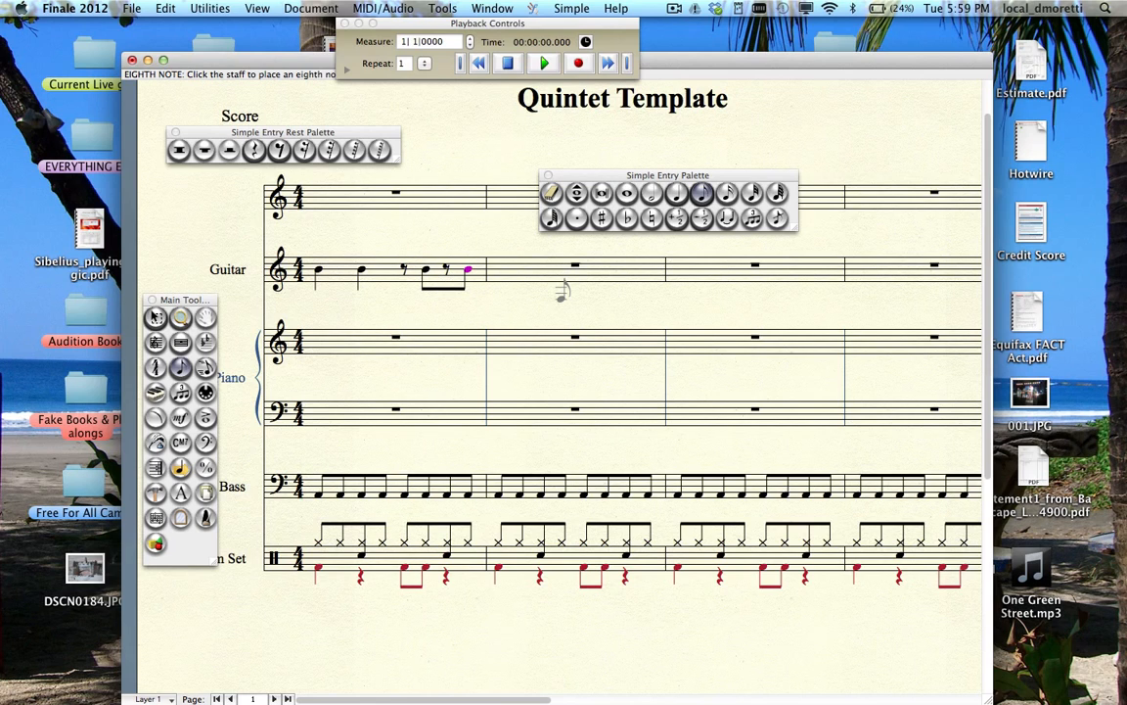
- Give Guitar measure 2 a half rest and quarter notes on beats 3 and 4
{"action": "left_click", "coordinate": [229, 149]}
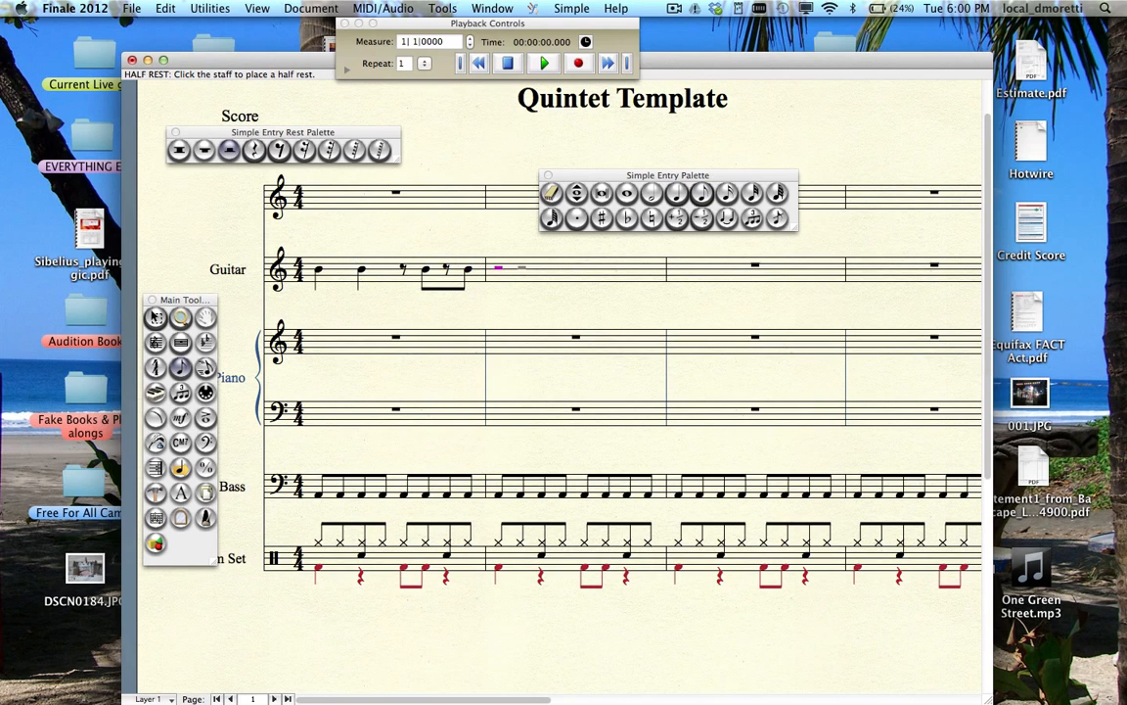
{"action": "left_click", "coordinate": [676, 193]}
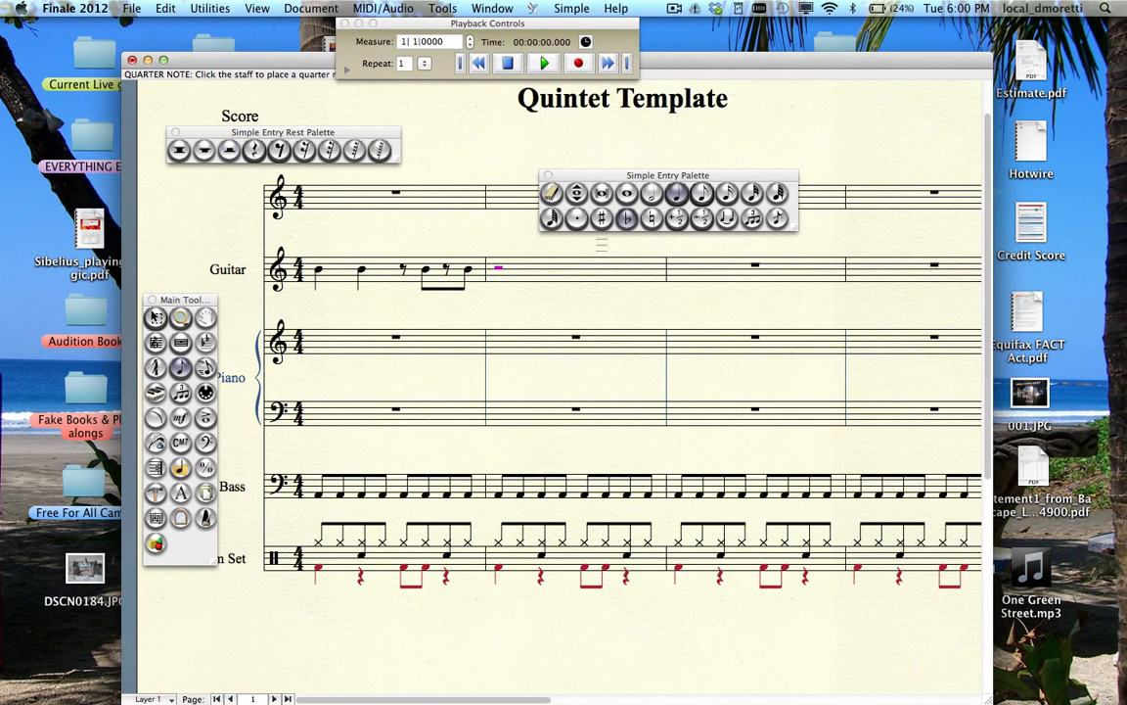
{"action": "left_click", "coordinate": [583, 270]}
{"action": "left_click", "coordinate": [629, 266]}
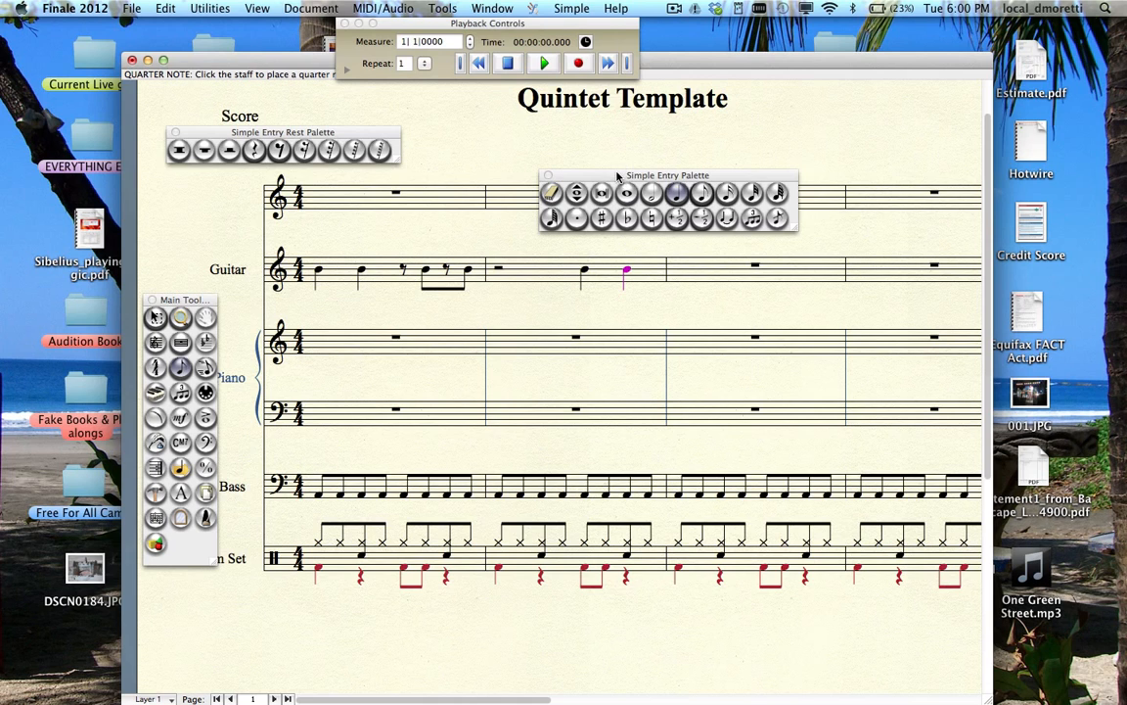
{"action": "left_click_drag", "start_coordinate": [617, 176], "coordinate": [691, 143]}
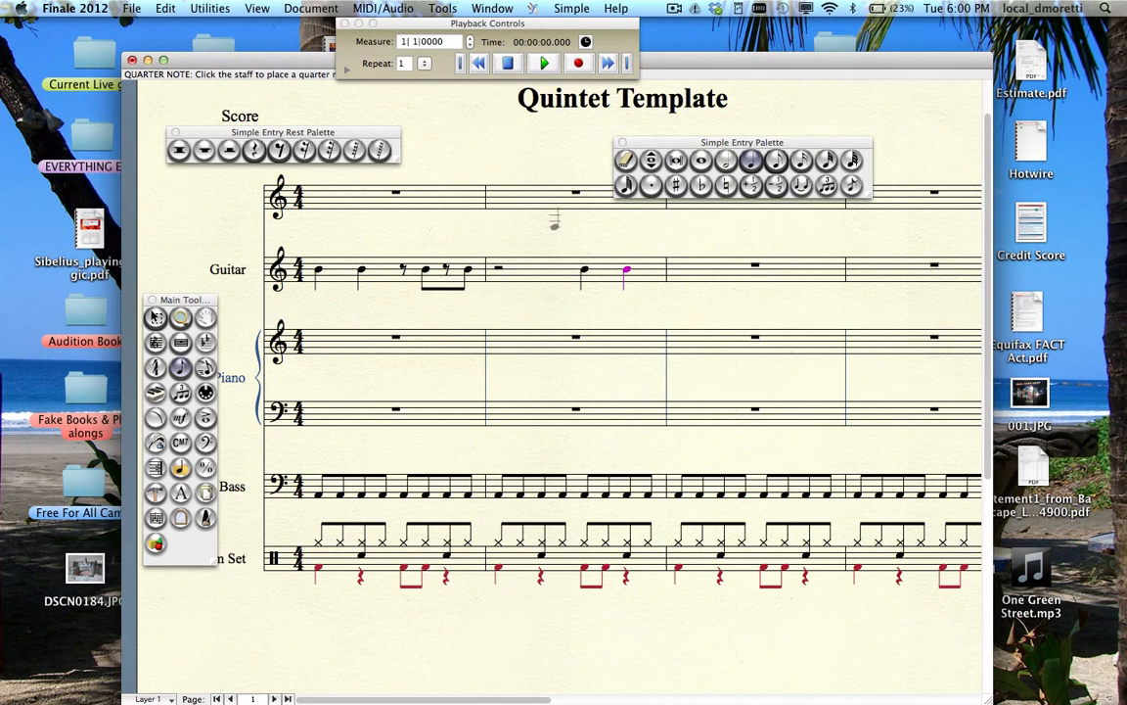
{"action": "left_click_drag", "start_coordinate": [211, 297], "coordinate": [225, 207]}
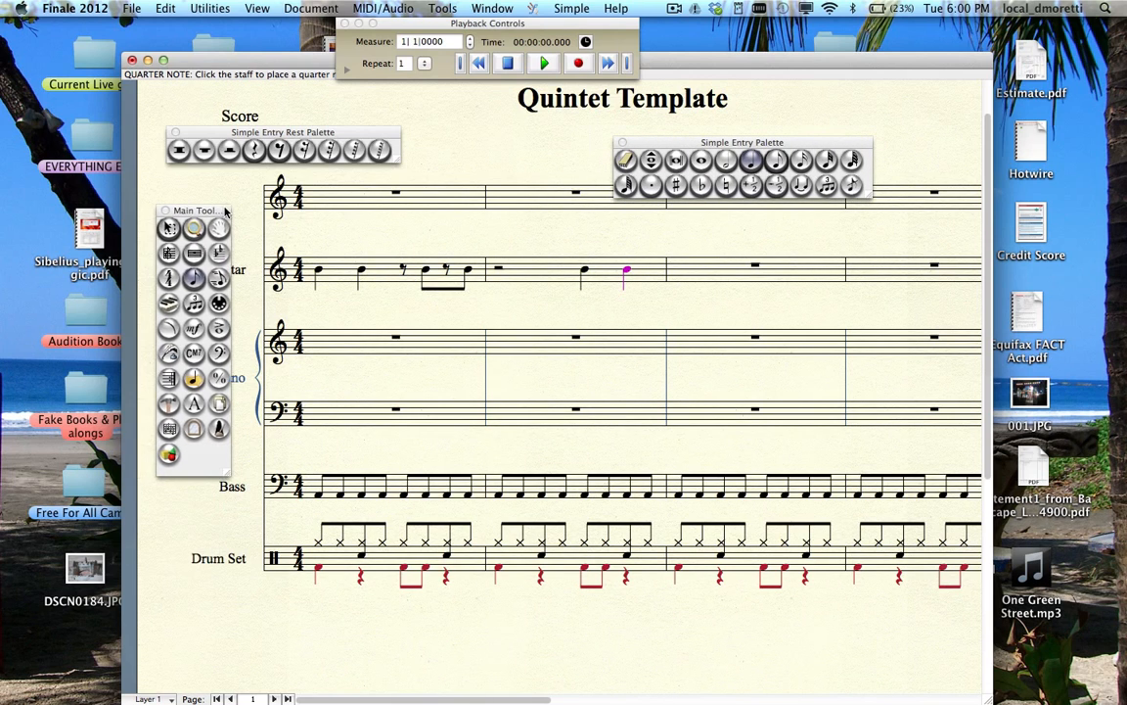
- Add an A7 chord symbol above guitar measure 1 and nudge it slightly lower
{"action": "left_click", "coordinate": [194, 354]}
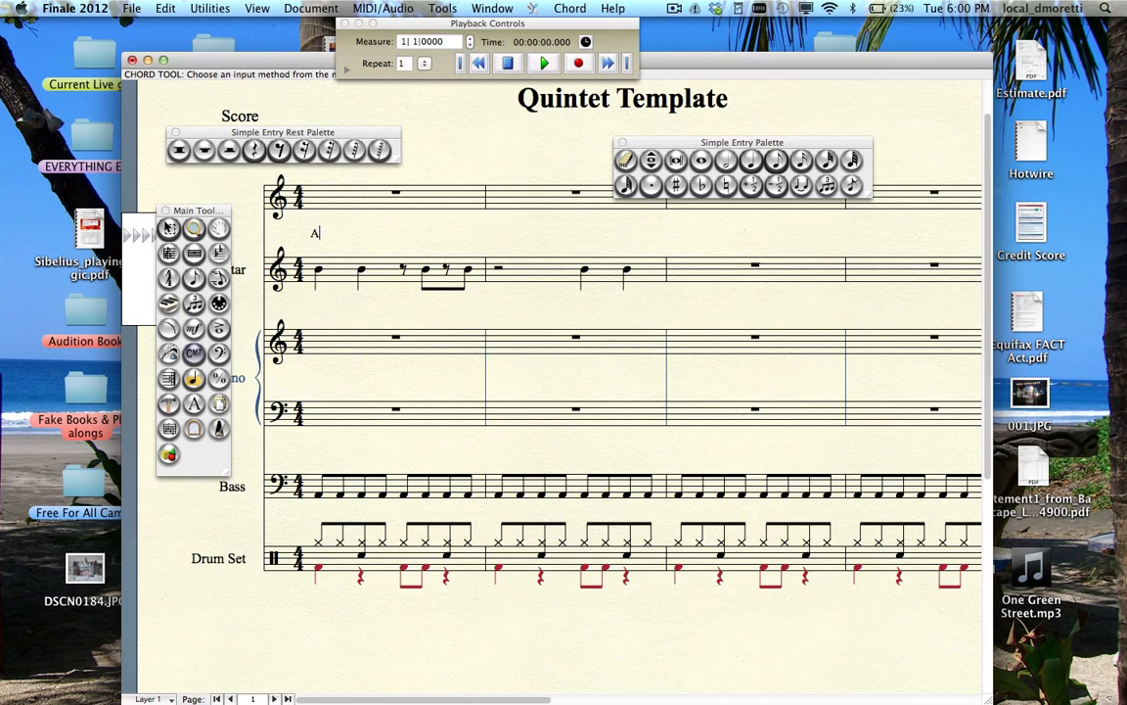
{"action": "type", "text": "7"}
{"action": "key", "text": "space"}
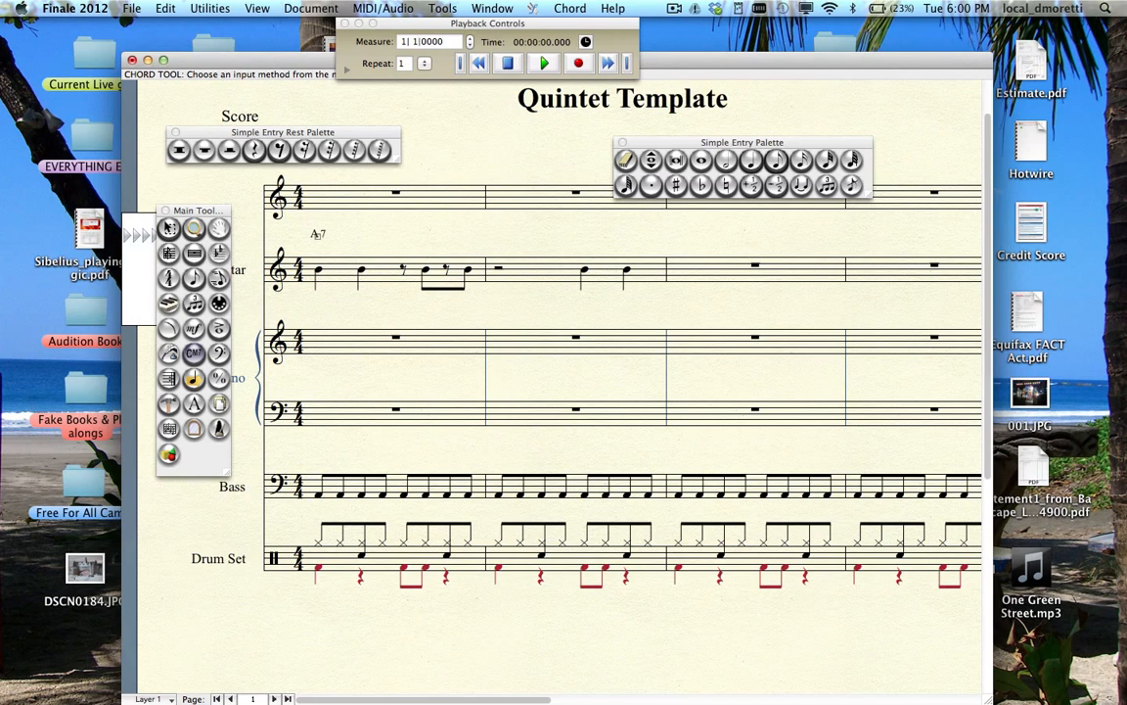
{"action": "left_click_drag", "start_coordinate": [317, 237], "coordinate": [318, 243]}
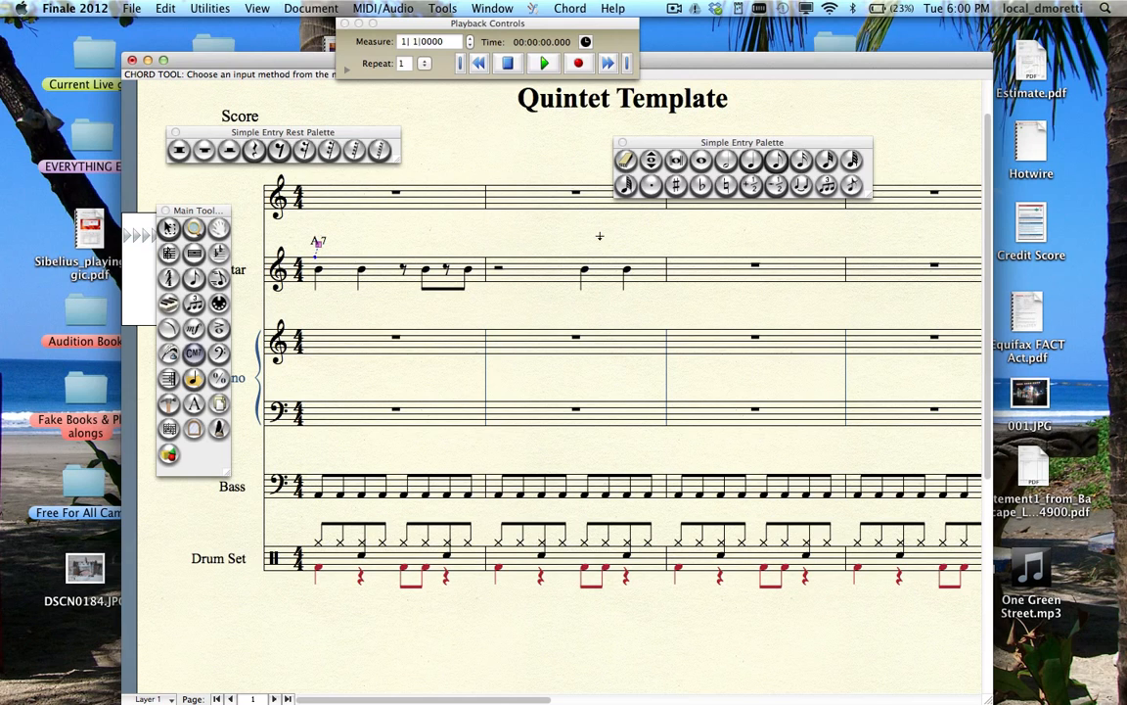
- Define the A7 chord and place it above guitar measure 2
{"action": "left_click", "coordinate": [500, 237]}
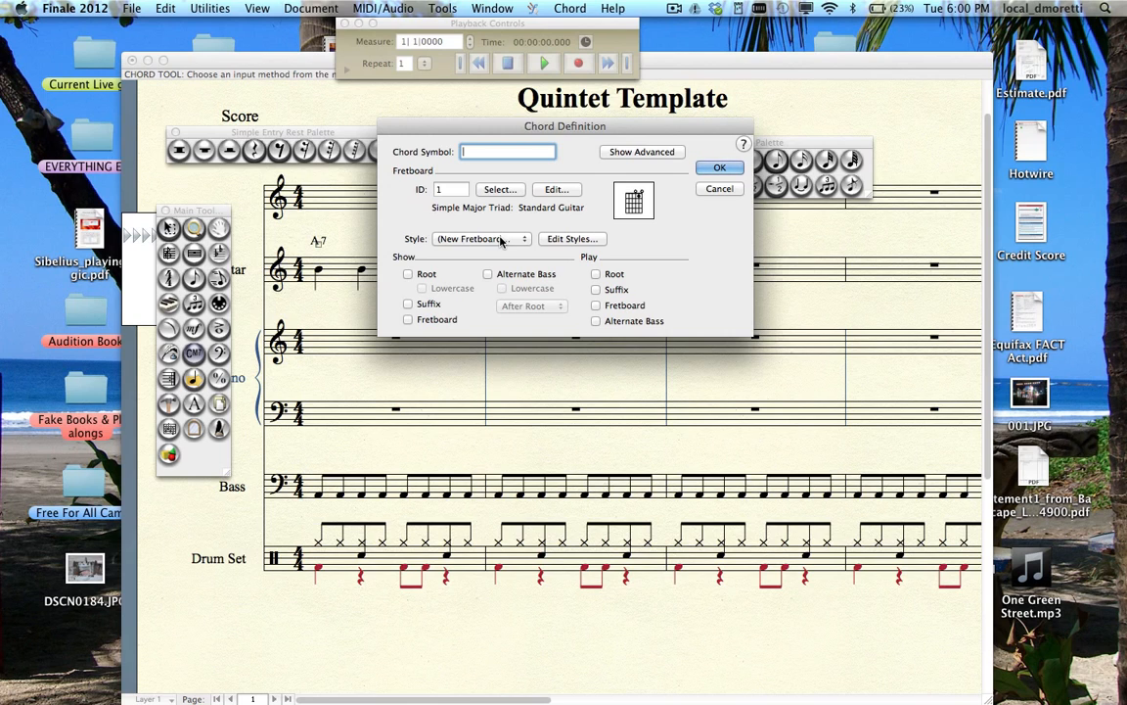
{"action": "type", "text": "A7"}
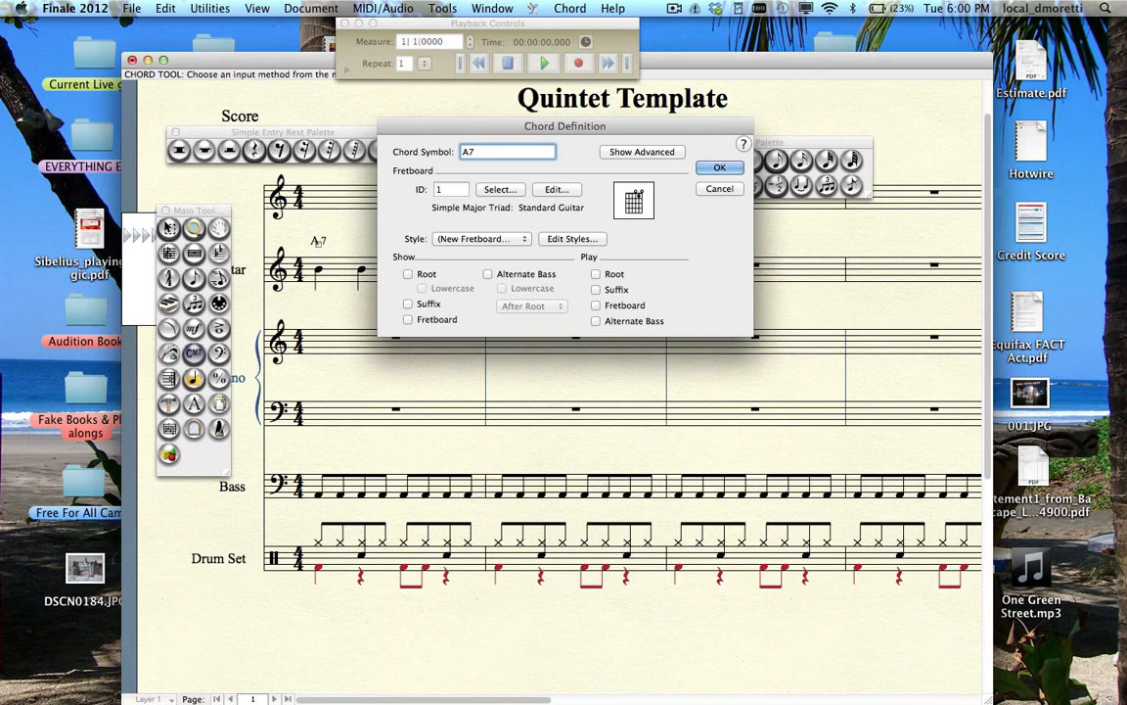
{"action": "key", "text": "Return"}
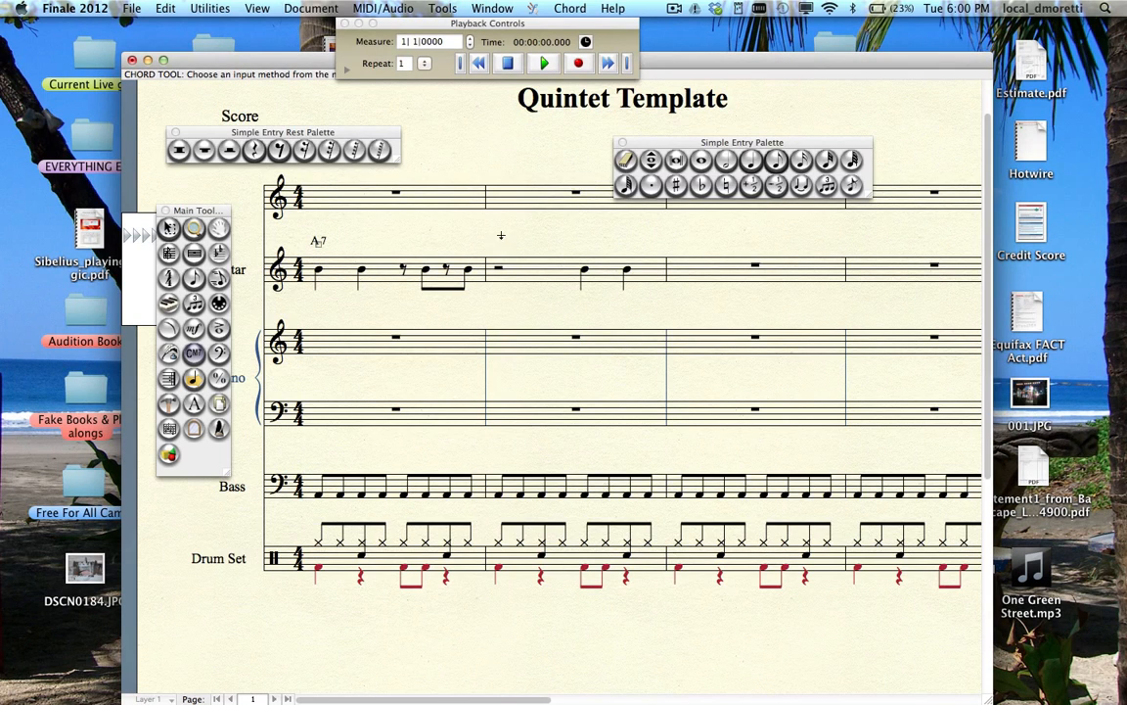
{"action": "left_click", "coordinate": [495, 236]}
{"action": "type", "text": "A7"}
{"action": "key", "text": "space"}
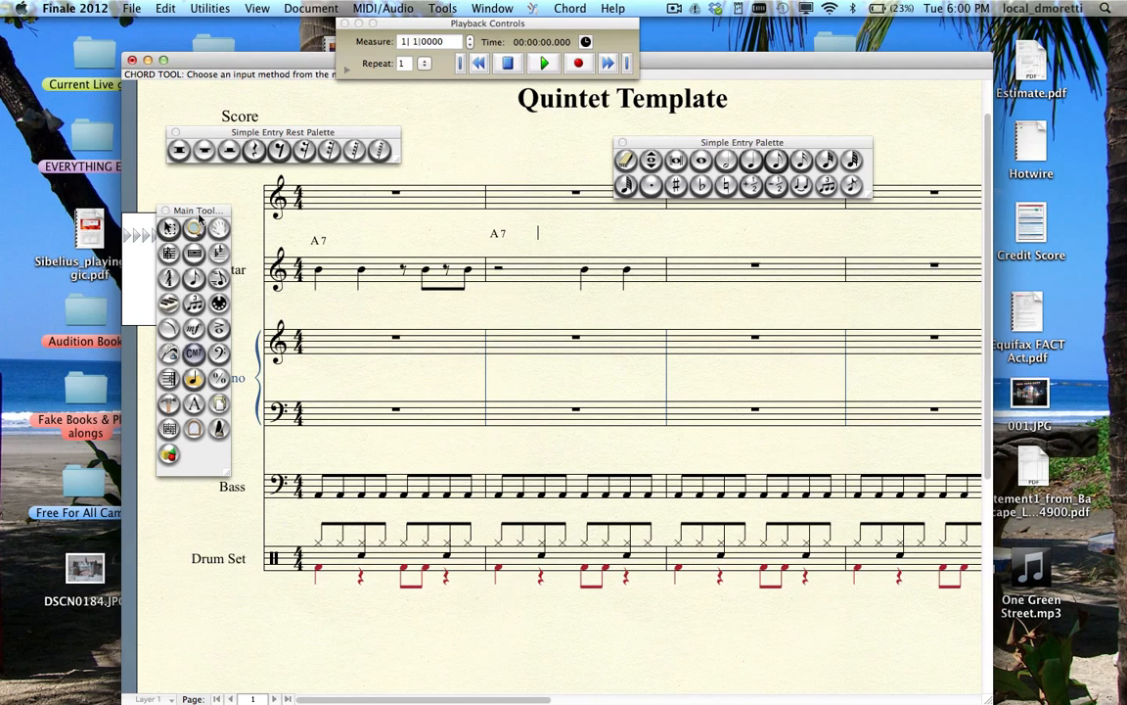
{"action": "left_click", "coordinate": [168, 227]}
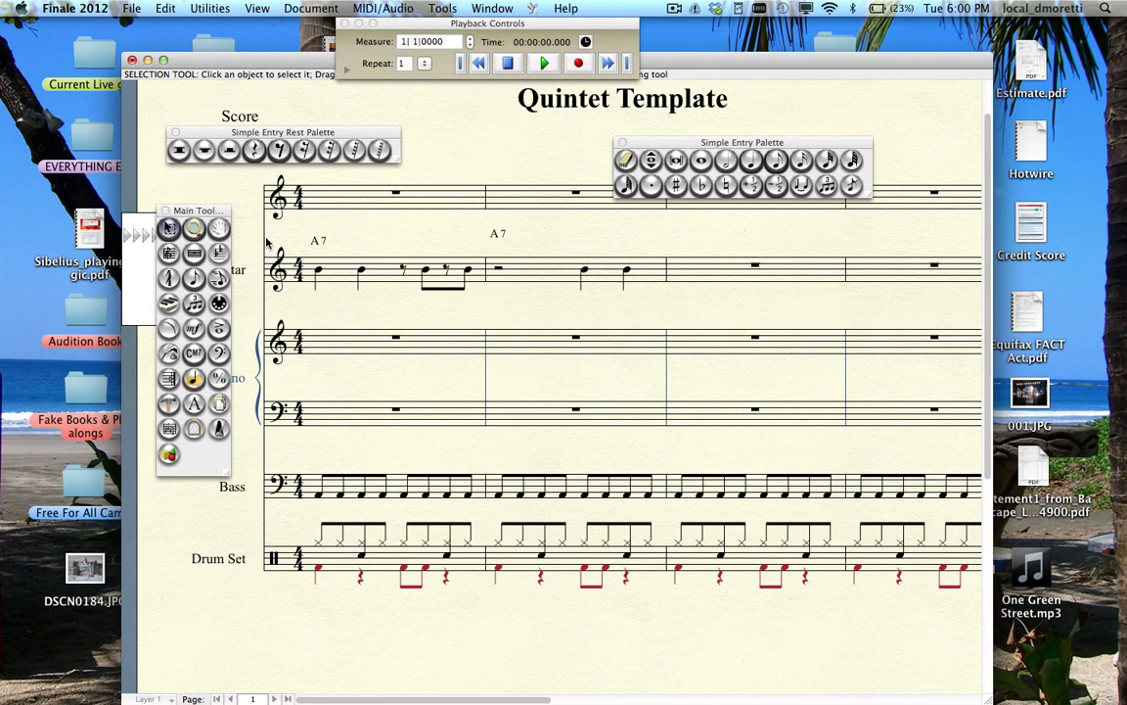
- Align the measure 2 A7 chord and turn guitar measures 1–2 into slash rhythms
{"action": "left_click_drag", "start_coordinate": [498, 234], "coordinate": [501, 239]}
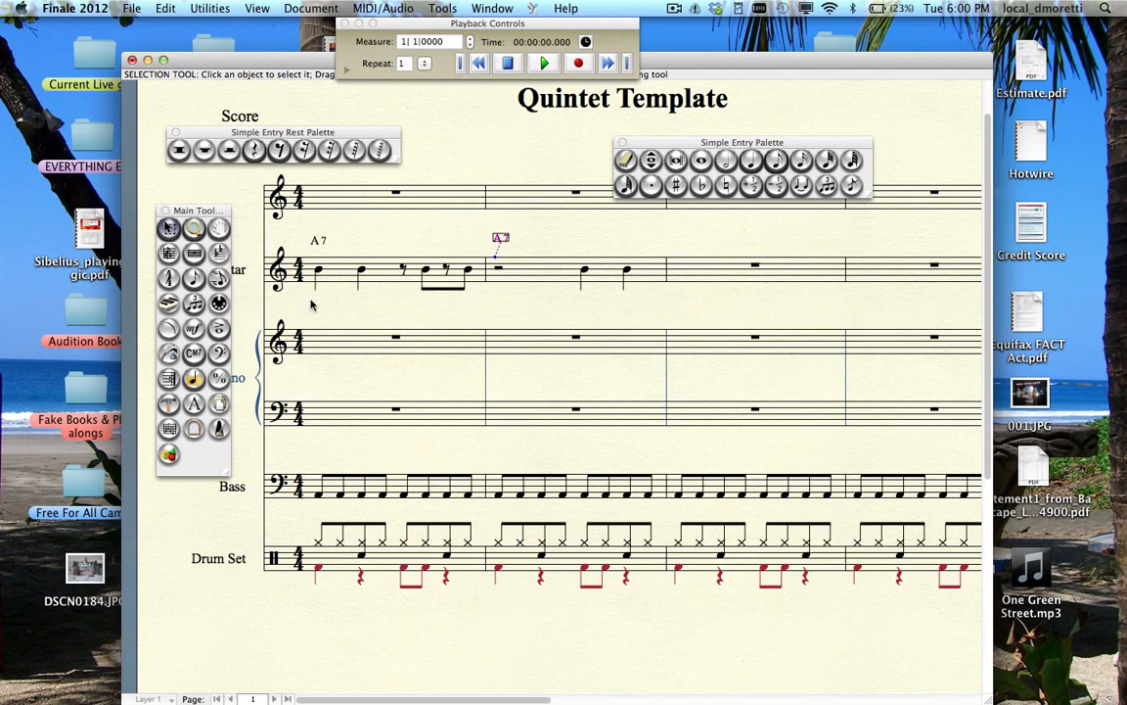
{"action": "left_click", "coordinate": [170, 256]}
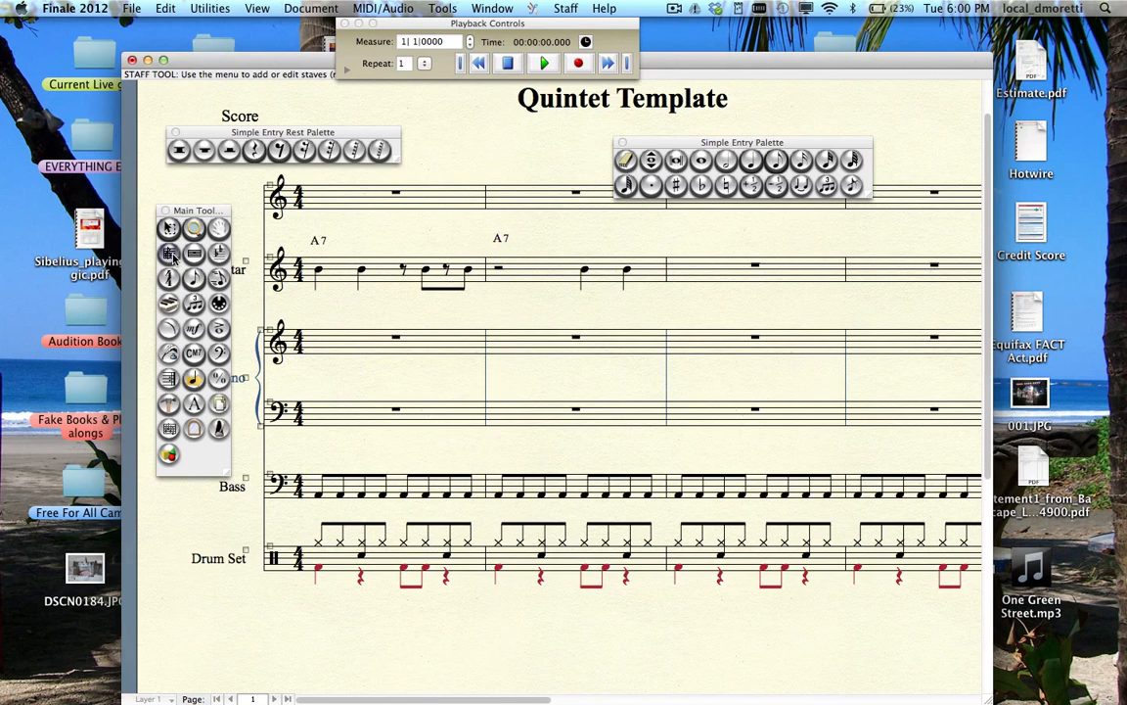
{"action": "left_click", "coordinate": [373, 269]}
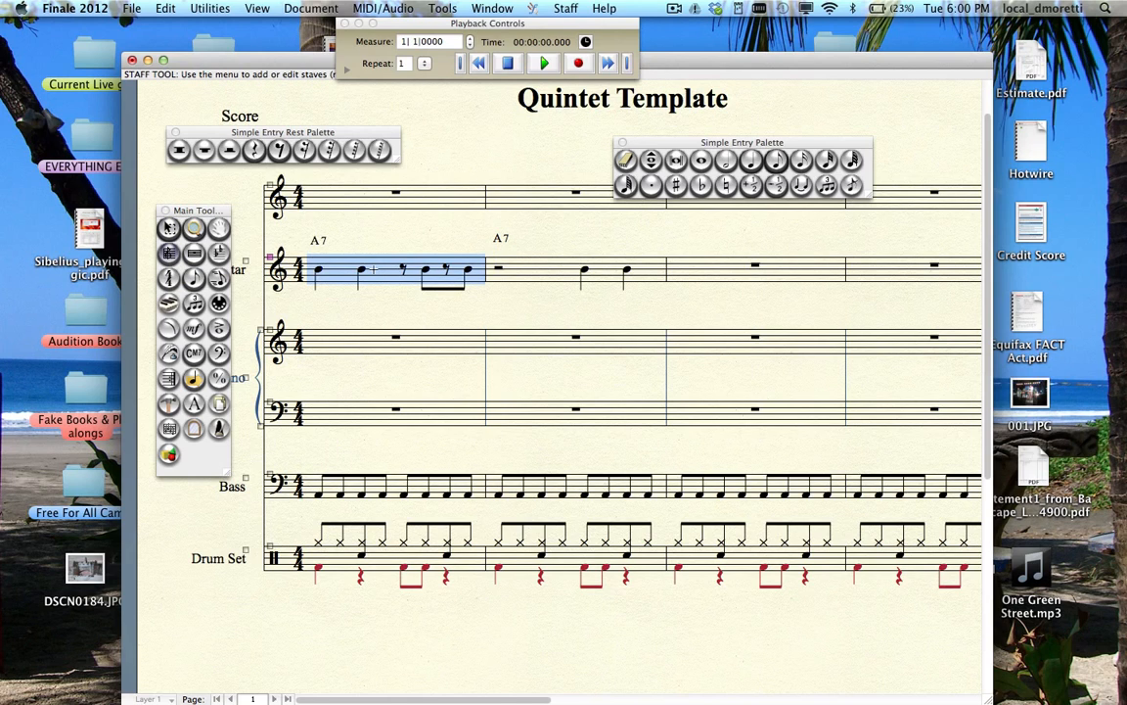
{"action": "left_click", "coordinate": [568, 273], "text": "shift"}
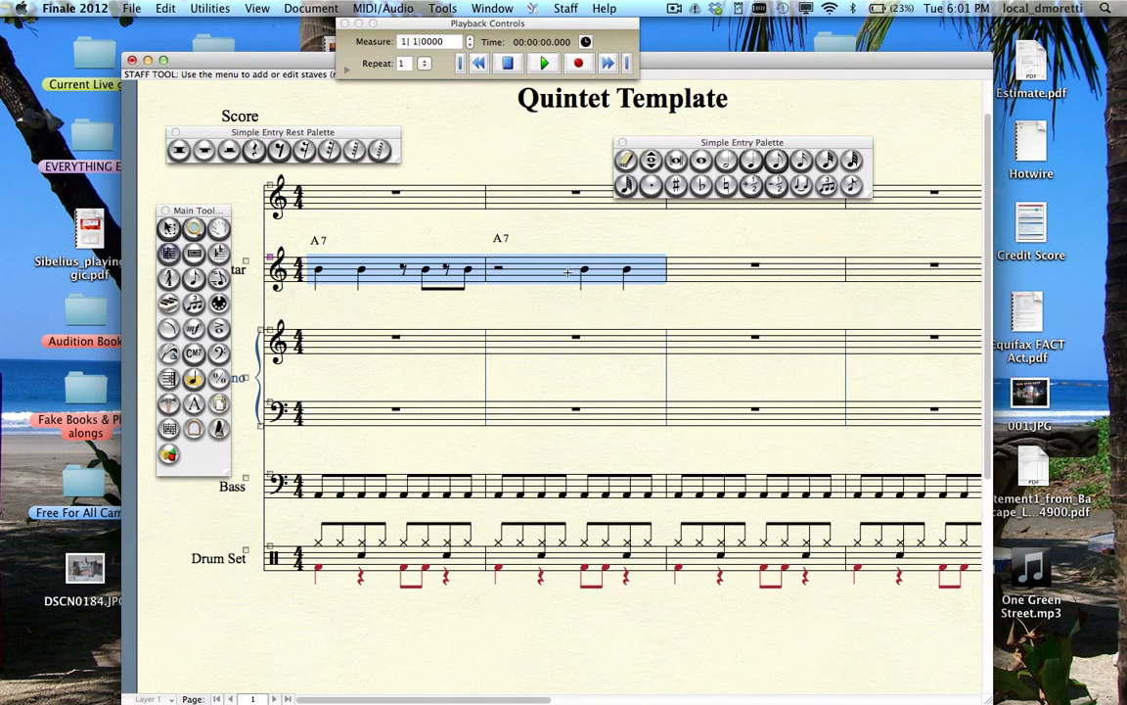
{"action": "key", "text": "r"}
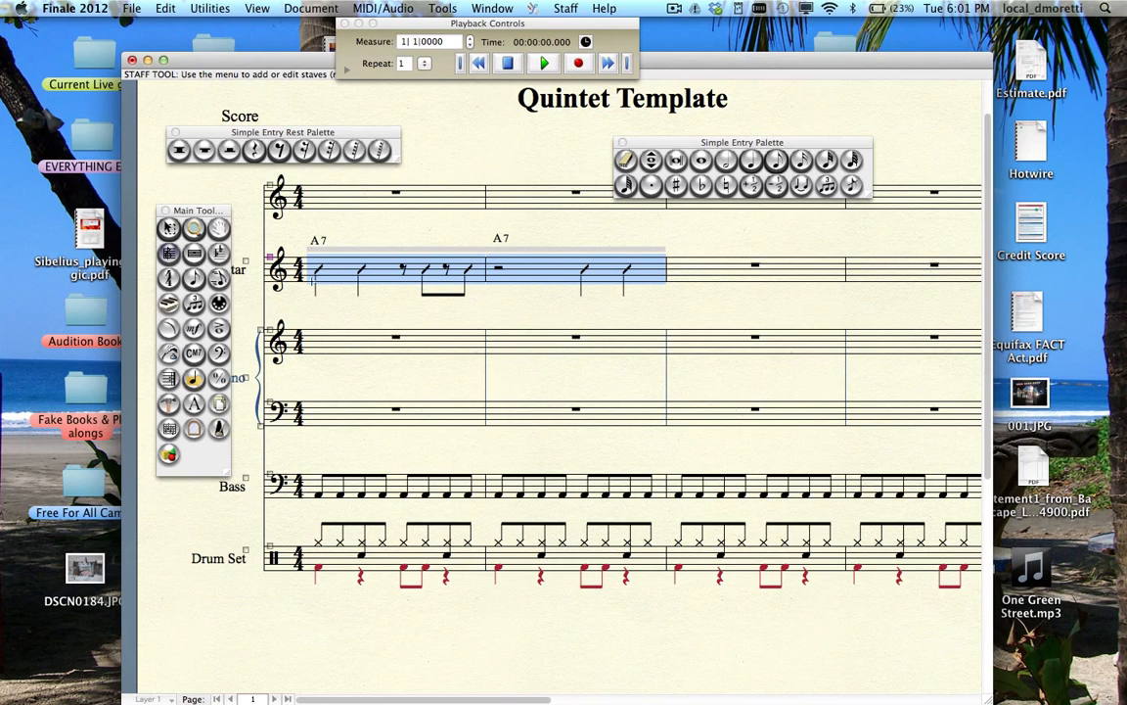
- Paste the slash rhythms and A7 chords into guitar measures 3–4
{"action": "left_click", "coordinate": [168, 228]}
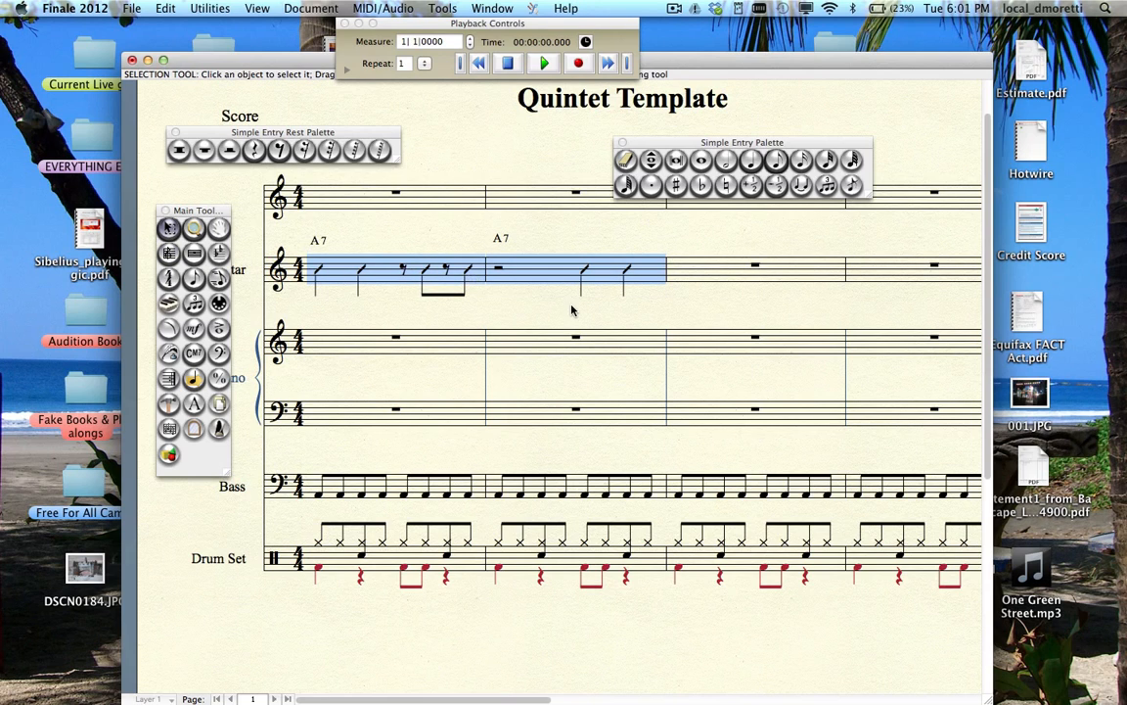
{"action": "left_click", "coordinate": [812, 279]}
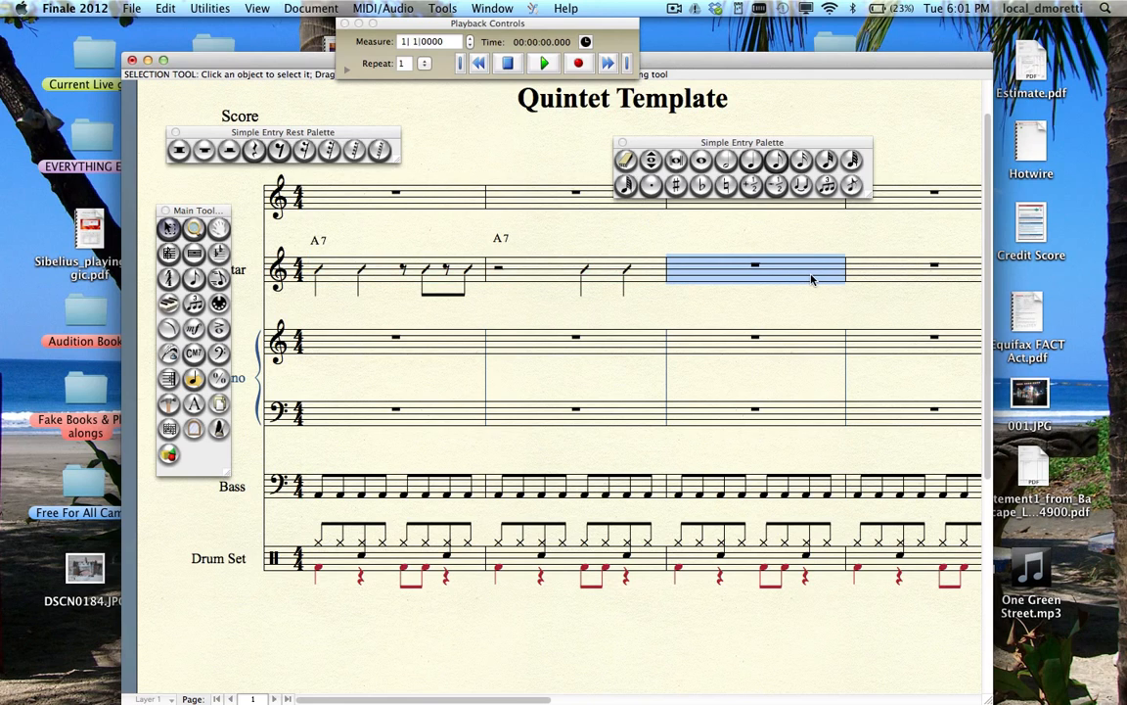
{"action": "key", "text": "super+v"}
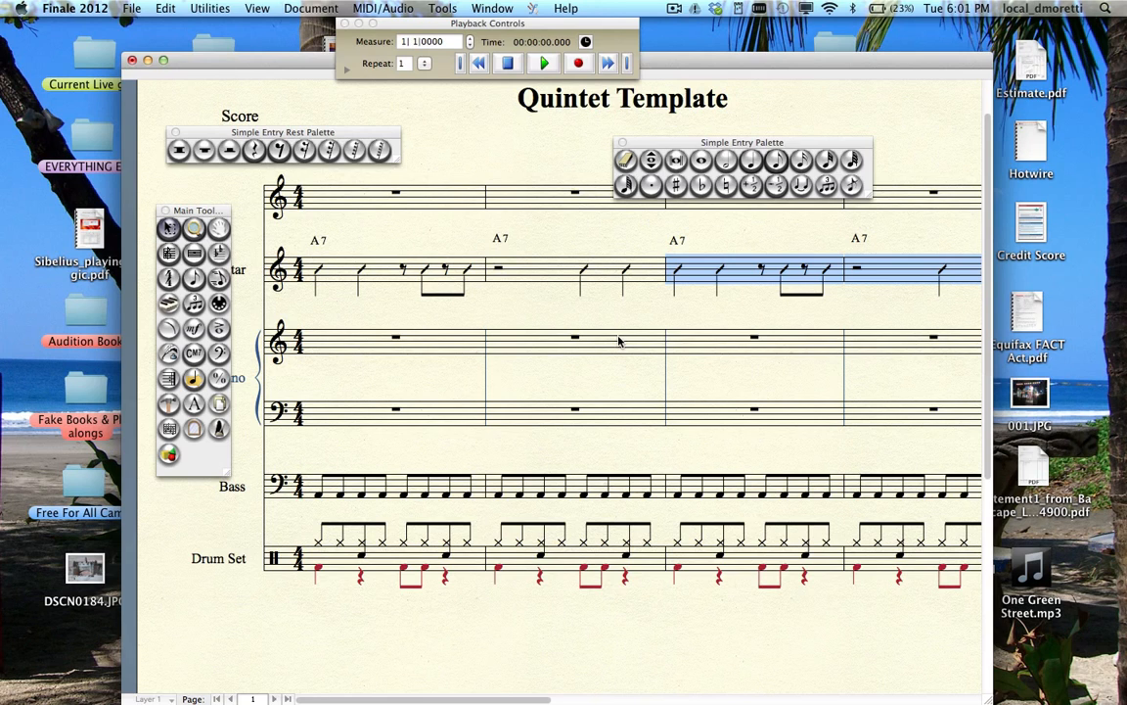
{"action": "left_click", "coordinate": [545, 63]}
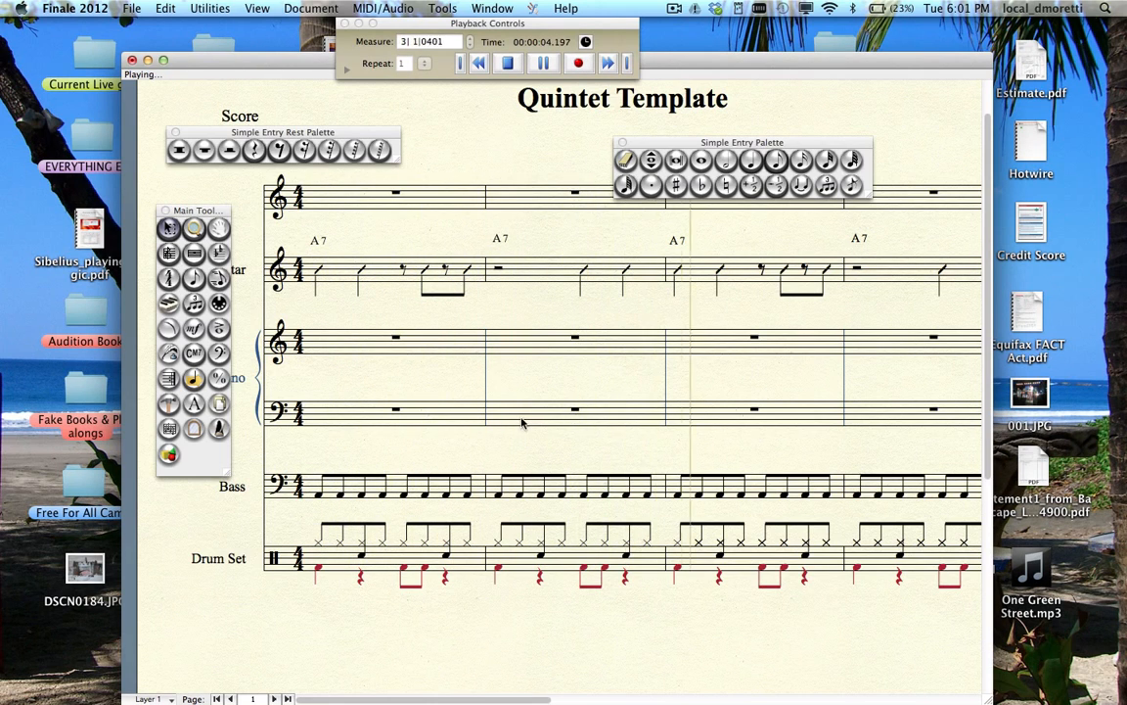
{"action": "left_click", "coordinate": [507, 62]}
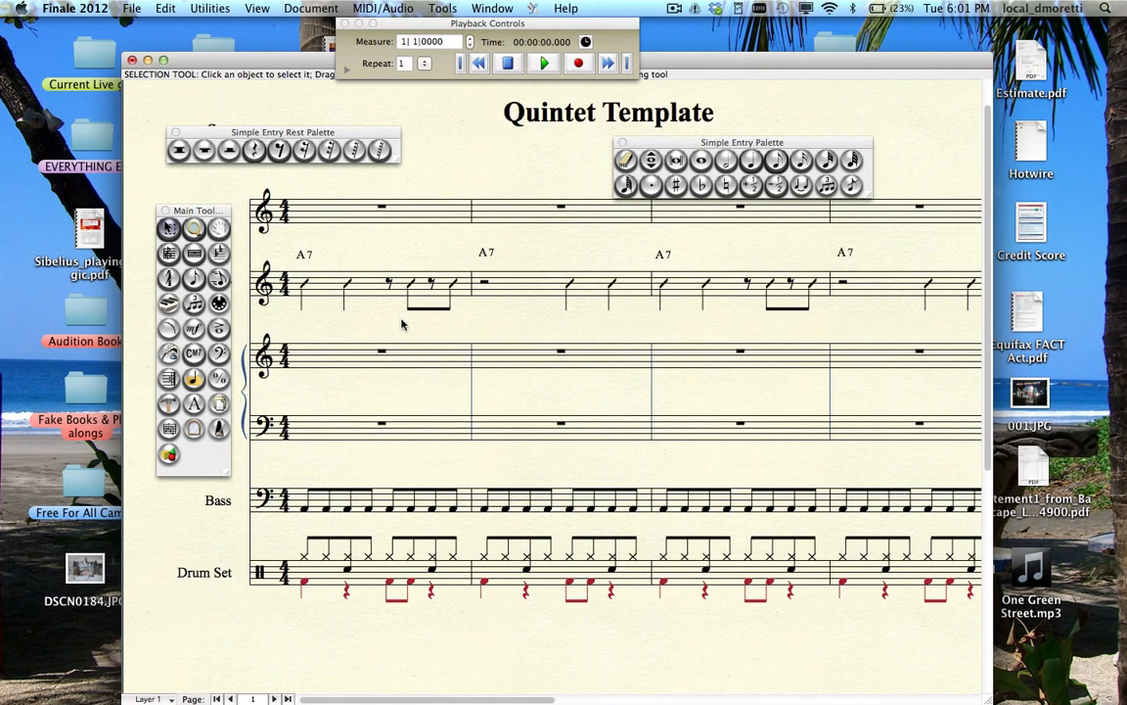